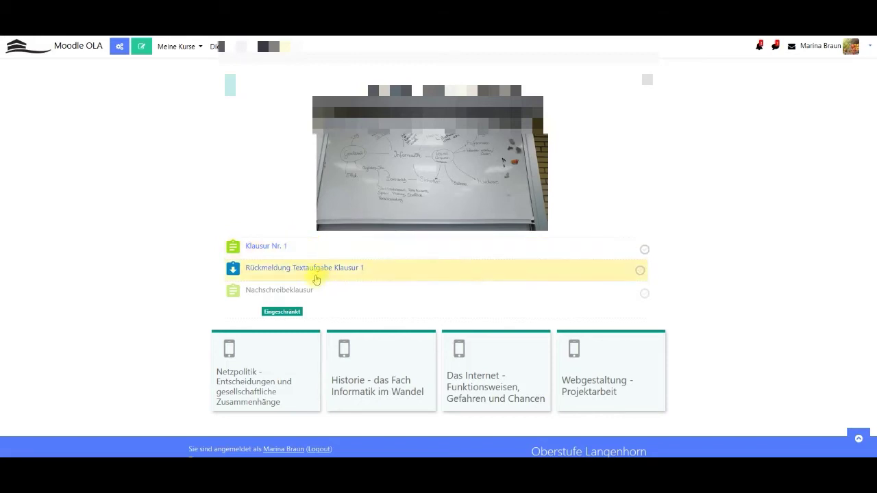
# Step: Open the course's grades and go to the gradebook setup (Setup für Bewertungen)
pyautogui.click(119, 49)
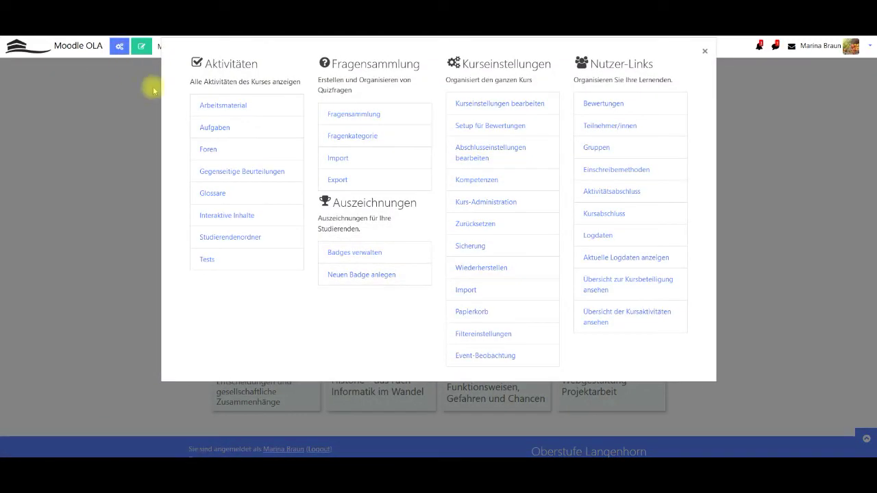
pyautogui.click(602, 103)
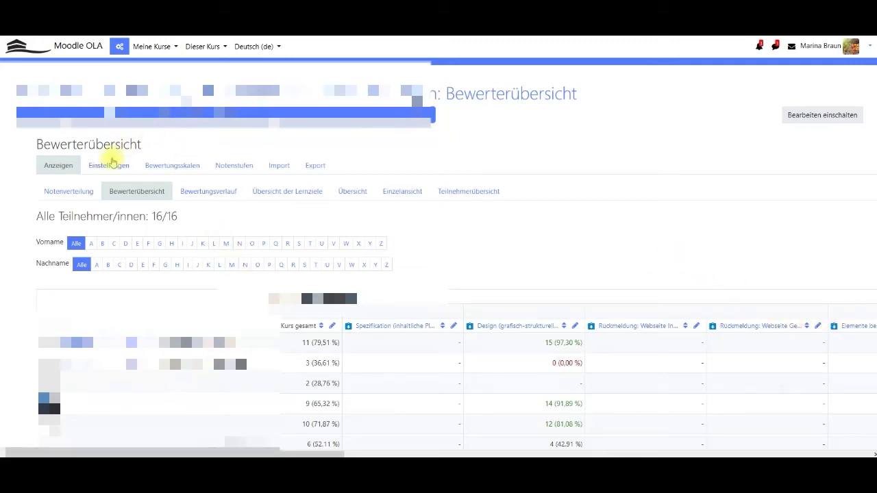
pyautogui.click(111, 166)
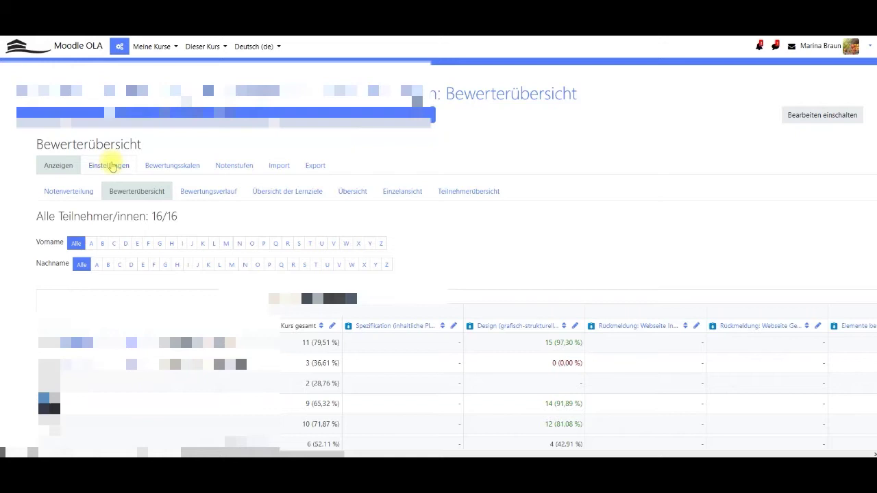
# Step: Examine the course's grade items, categories and weightings in the gradebook setup
pyautogui.scroll(-5, 262, 177)
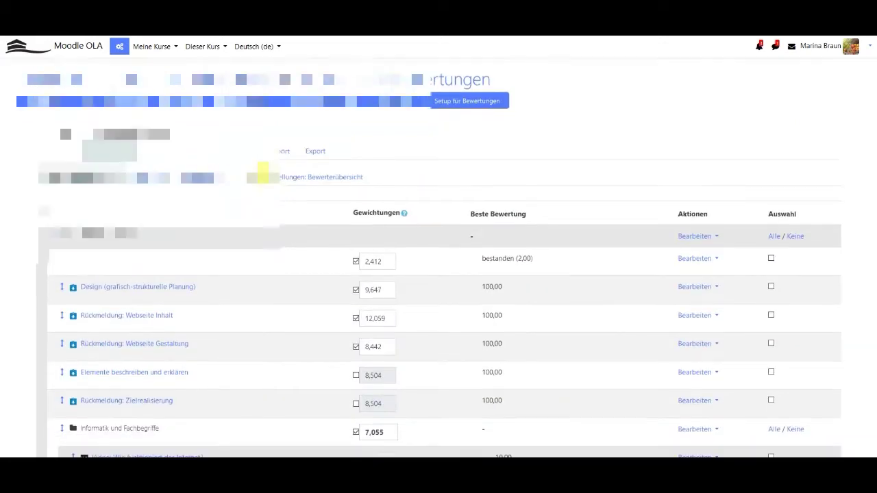
pyautogui.scroll(-10, 264, 178)
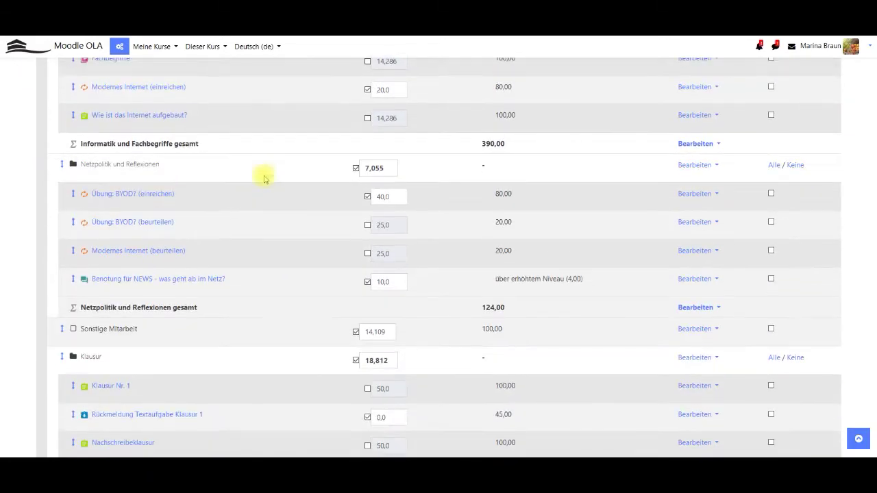
pyautogui.scroll(-5, 264, 178)
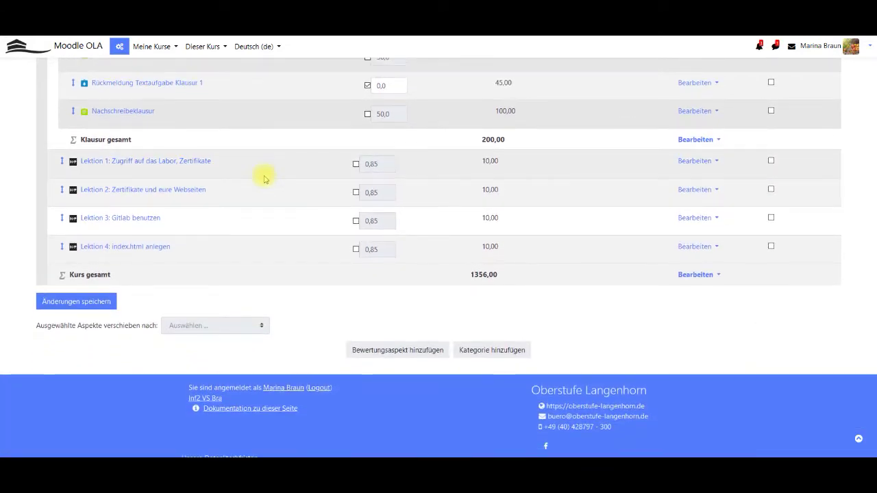
pyautogui.scroll(4, 265, 178)
pyautogui.scroll(3, 264, 178)
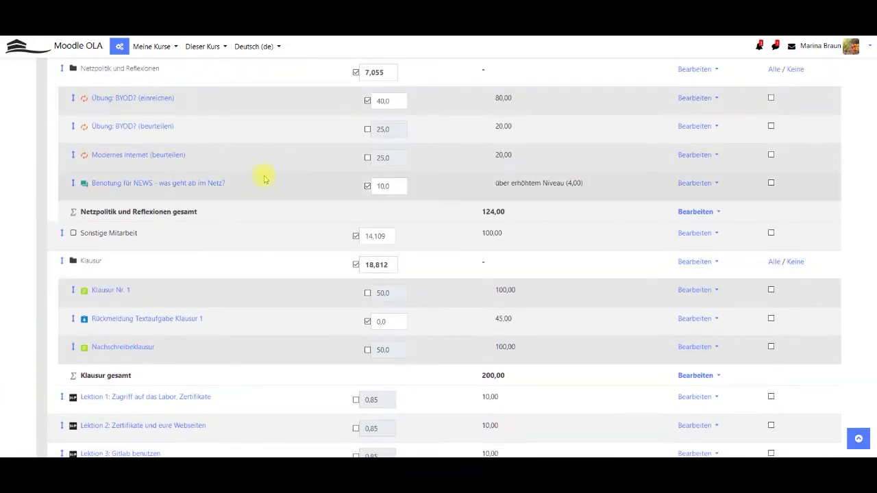
pyautogui.scroll(10, 264, 178)
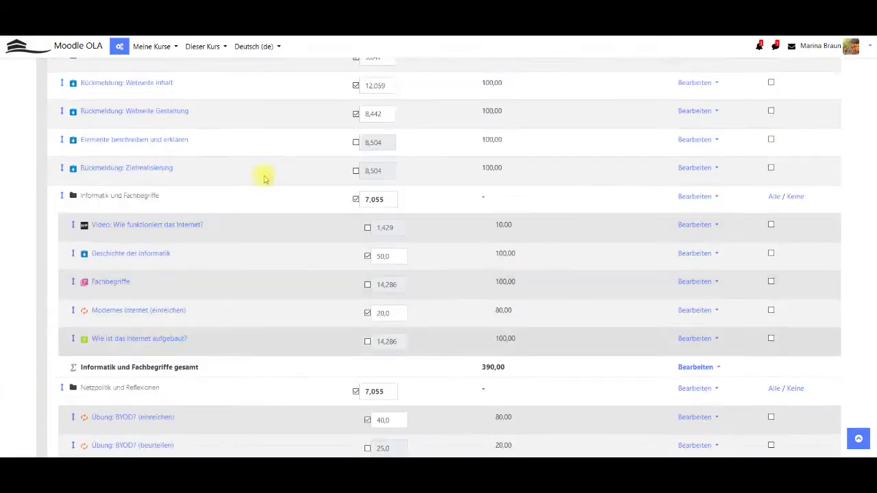
pyautogui.scroll(-3, 264, 178)
pyautogui.scroll(-10, 263, 173)
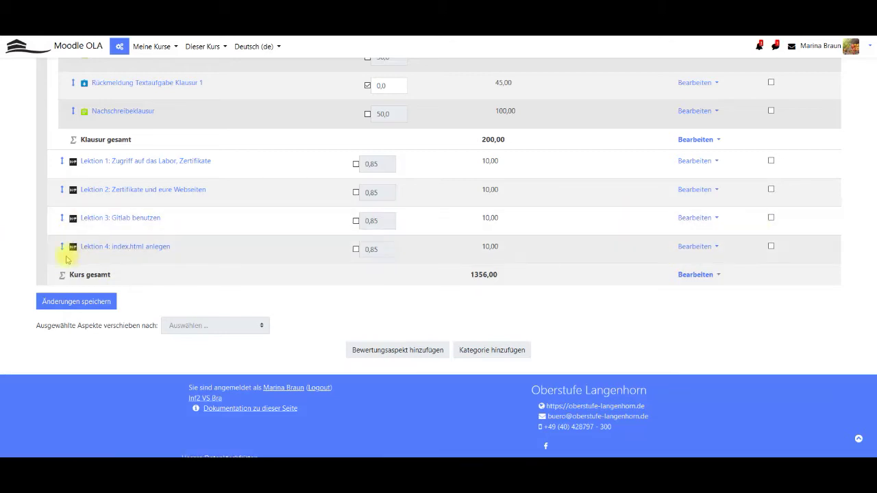
pyautogui.scroll(5, 333, 270)
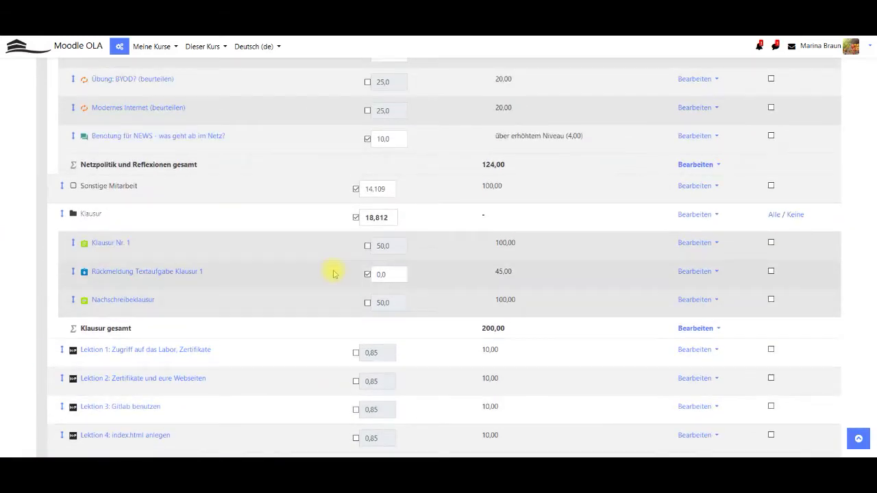
pyautogui.scroll(6, 333, 273)
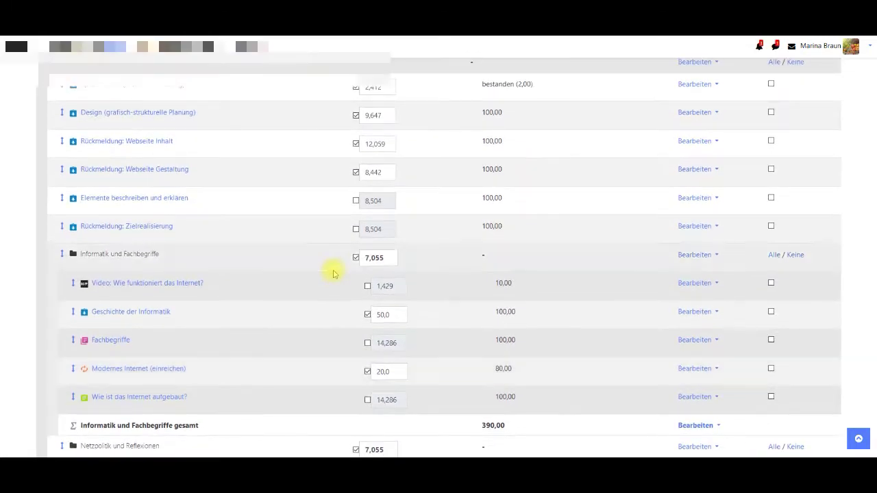
pyautogui.scroll(-2, 333, 272)
pyautogui.scroll(3, 333, 272)
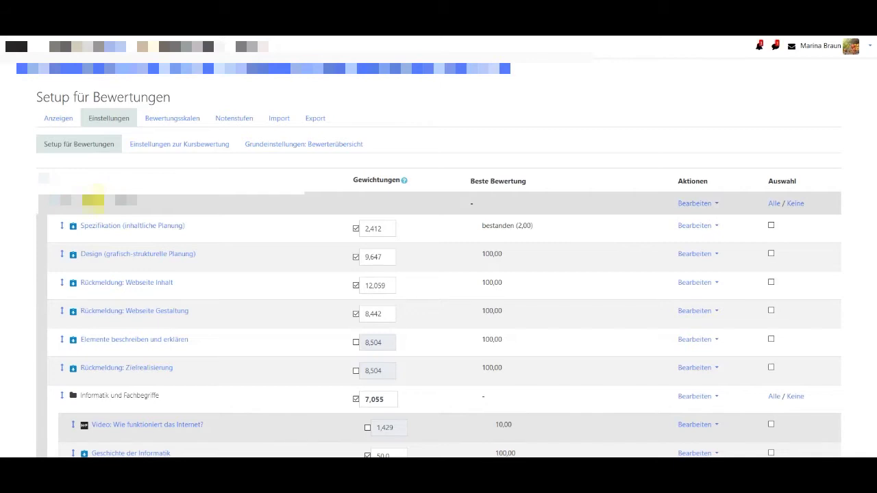
pyautogui.scroll(-1, 154, 201)
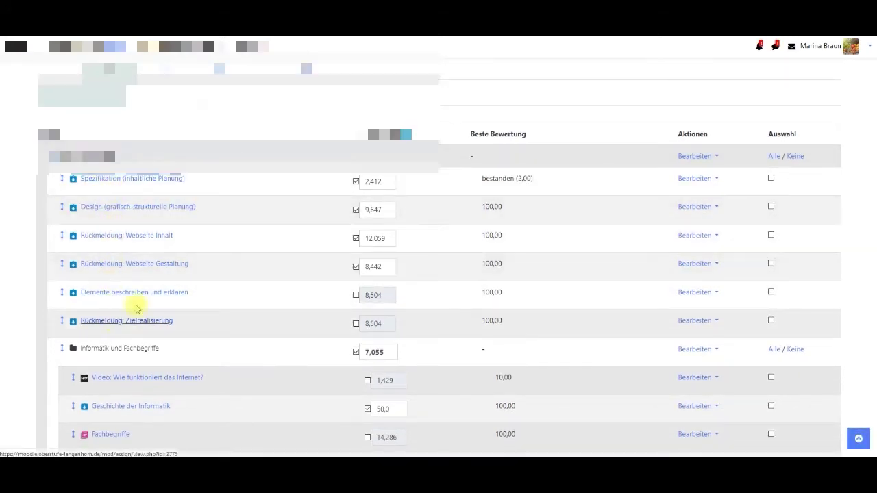
pyautogui.scroll(-4, 244, 255)
pyautogui.scroll(-8, 244, 255)
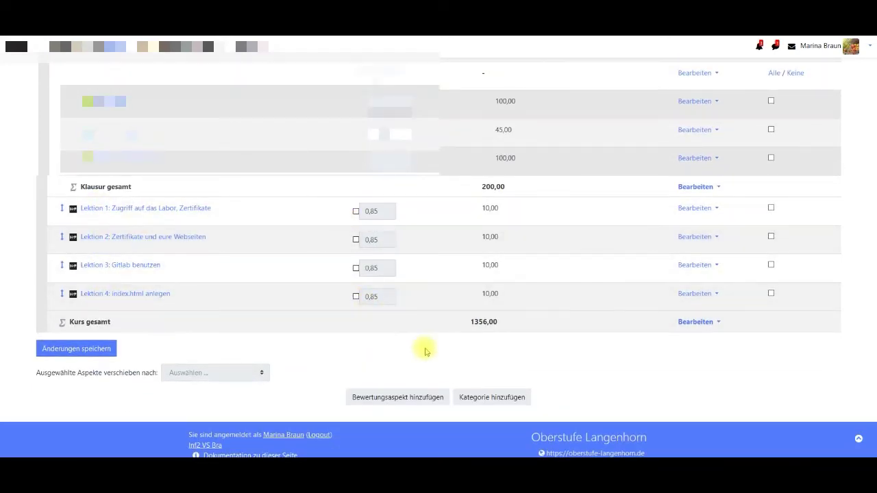
# Step: Start a new grade category and name it Halbjahr2
pyautogui.click(493, 398)
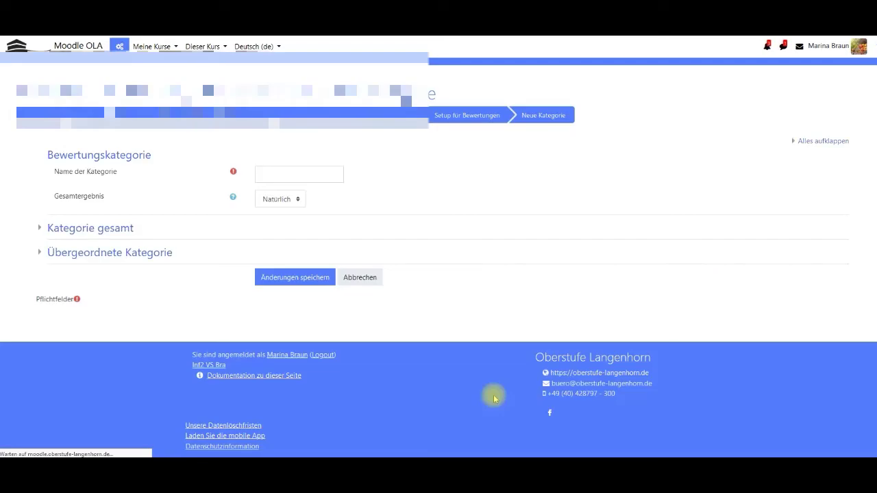
pyautogui.click(284, 174)
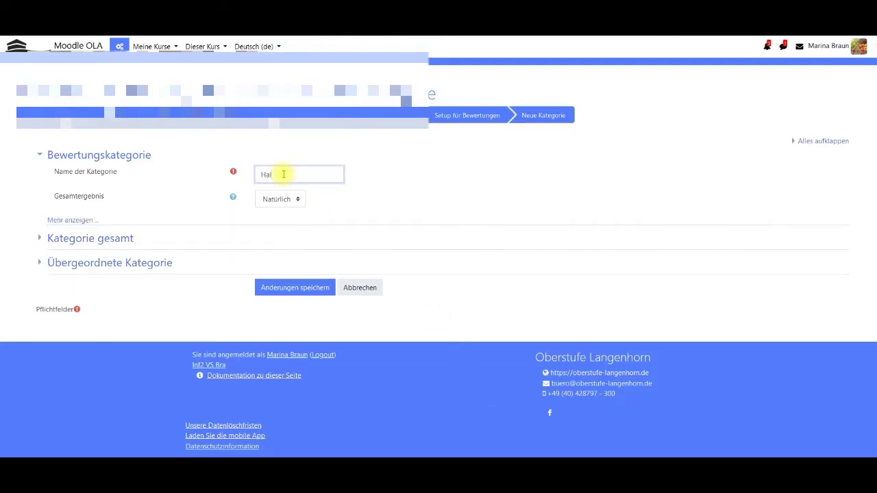
pyautogui.write('Halbjahr2')
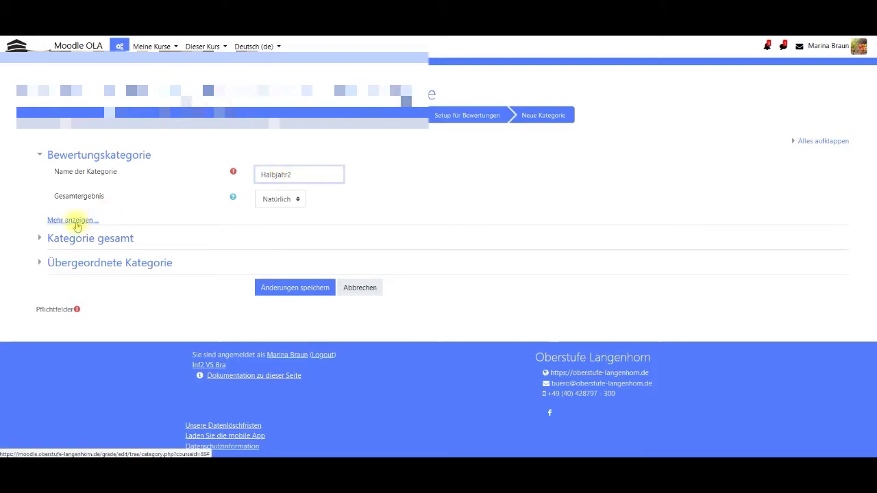
# Step: Expand and examine the additional options of the new category and the full settings of its category total
pyautogui.click(75, 221)
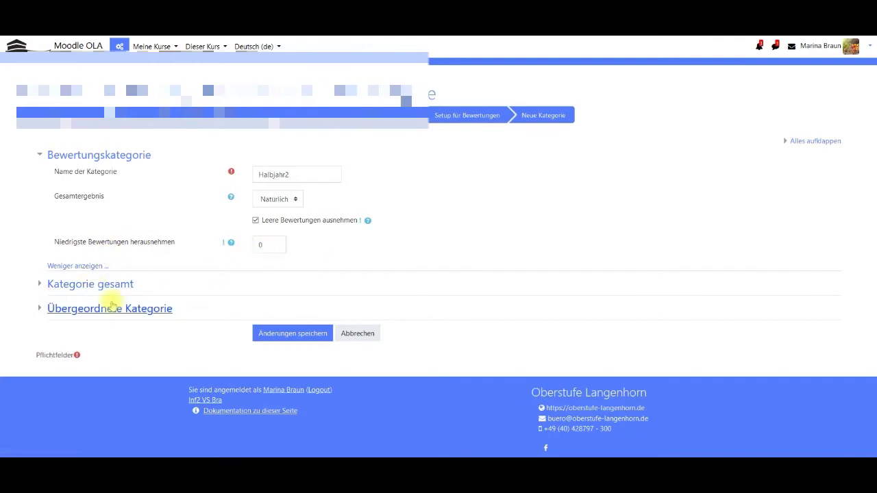
pyautogui.click(96, 283)
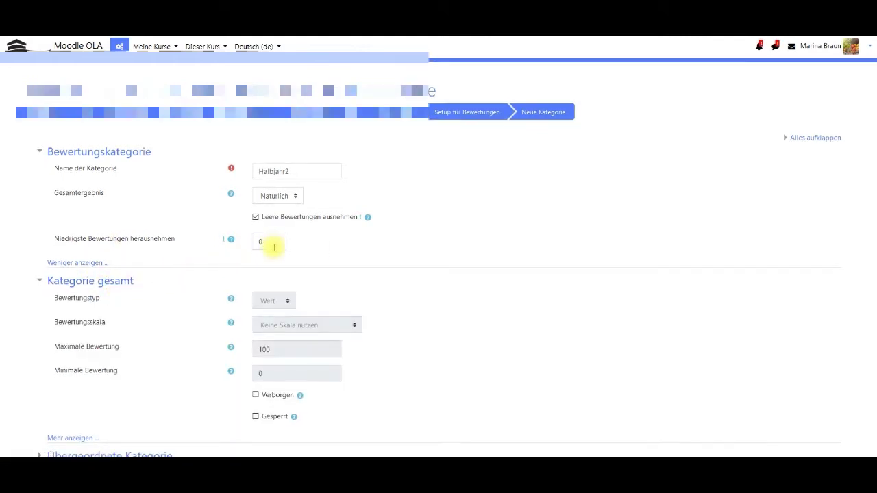
pyautogui.scroll(-3, 274, 248)
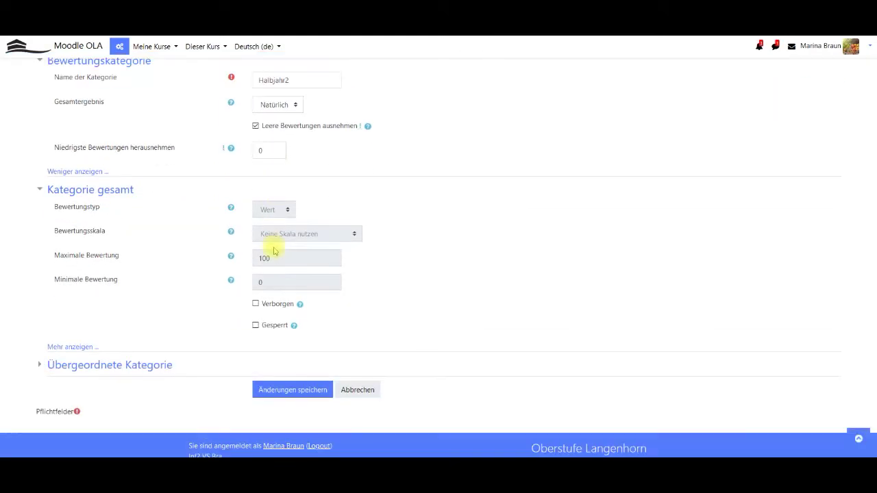
pyautogui.click(76, 347)
pyautogui.scroll(-3, 386, 256)
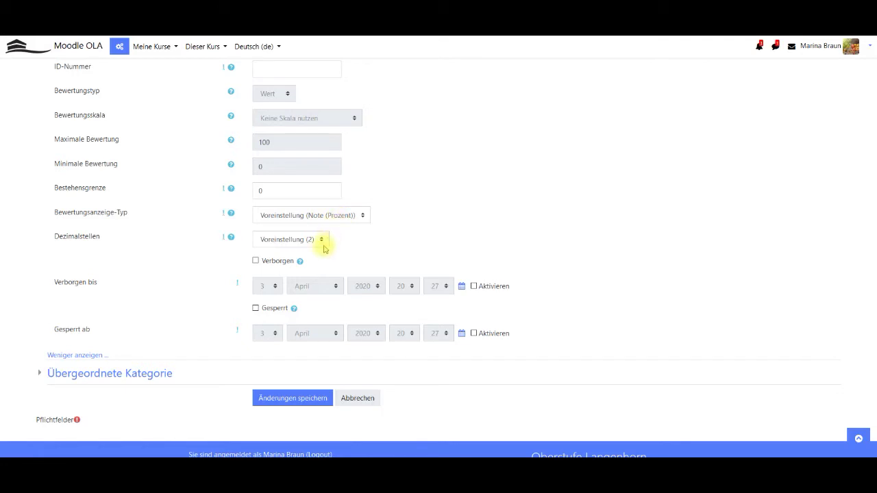
# Step: Check the parent category settings, save the new category and return to the gradebook setup
pyautogui.click(130, 373)
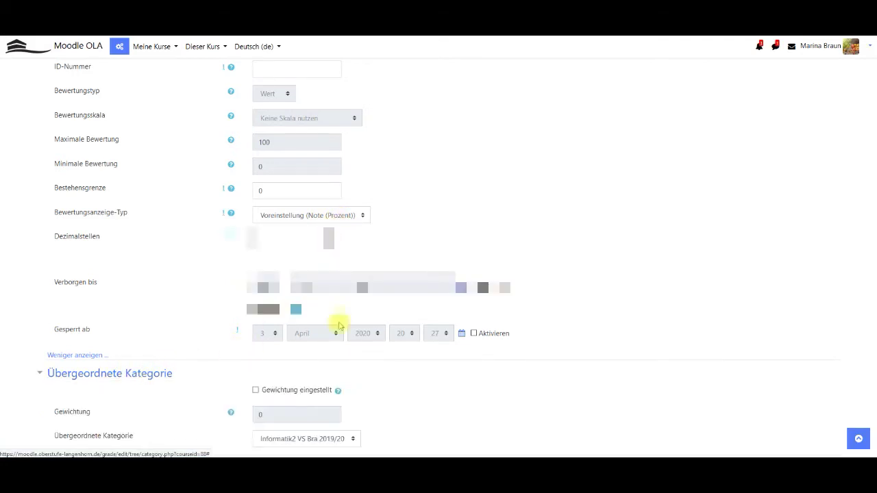
pyautogui.scroll(-3, 336, 326)
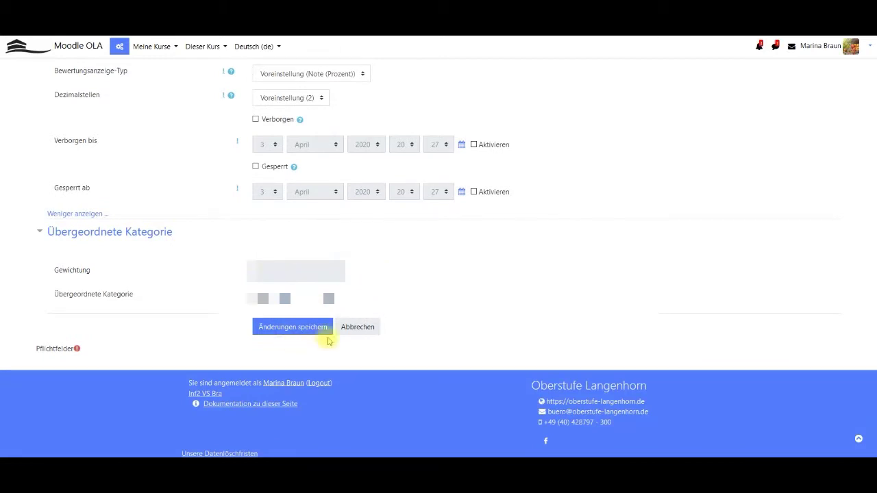
pyautogui.click(300, 329)
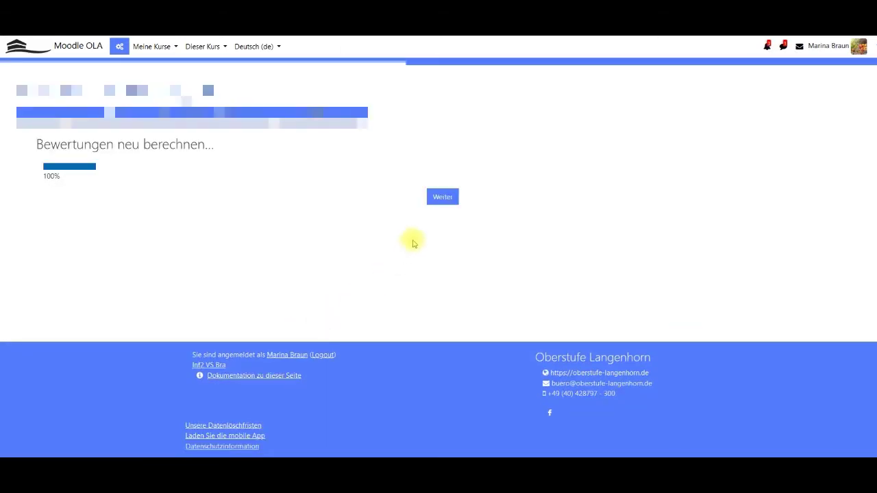
pyautogui.click(443, 197)
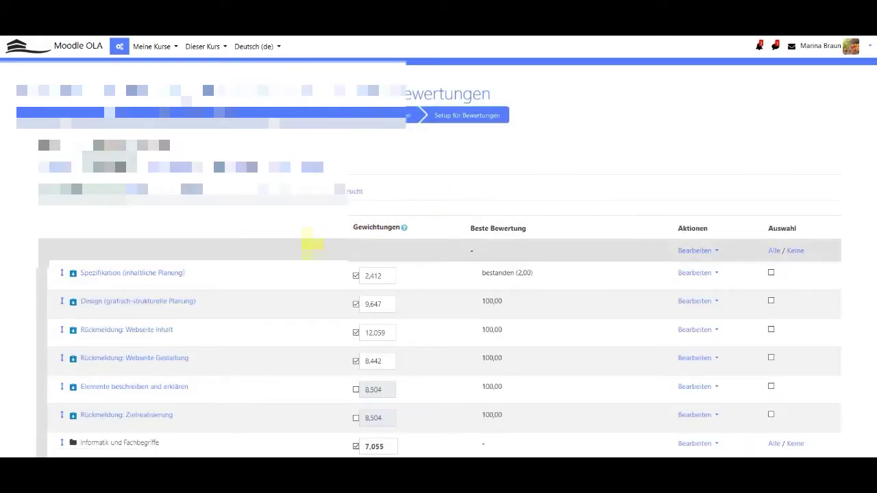
# Step: Select the top-level grade items from Spezifikation (inhaltliche Planung) through Rückmeldung: Zielrealisierung
pyautogui.scroll(-2, 279, 258)
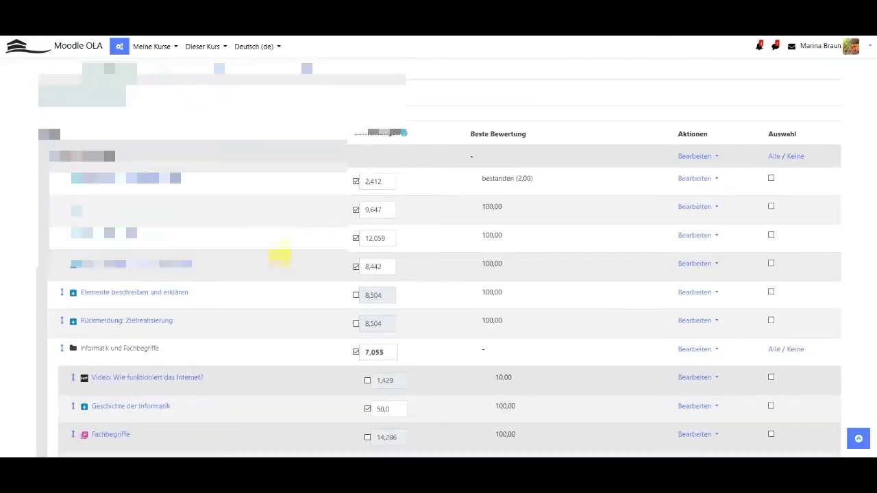
pyautogui.click(771, 178)
pyautogui.click(772, 206)
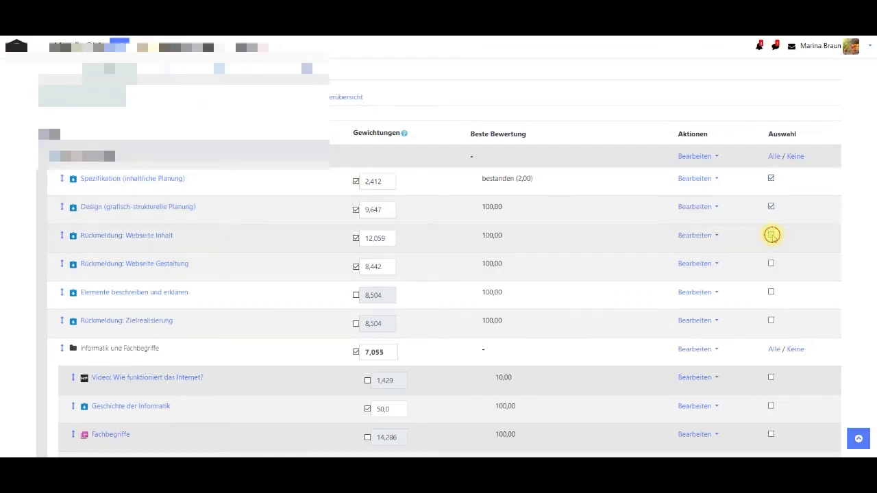
pyautogui.click(771, 235)
pyautogui.click(772, 263)
pyautogui.click(771, 292)
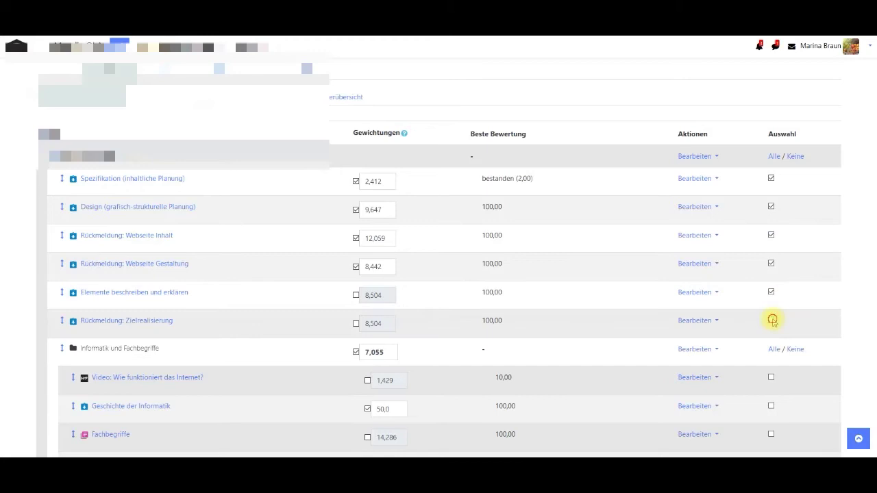
# Step: Add the grade items Lektion 1 through Lektion 4 to the selection
pyautogui.scroll(-15, 685, 206)
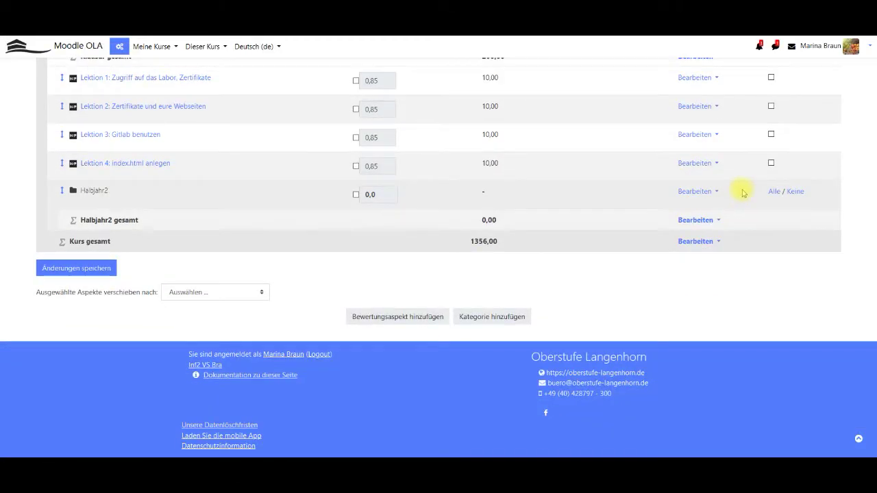
pyautogui.scroll(1, 760, 190)
pyautogui.click(771, 173)
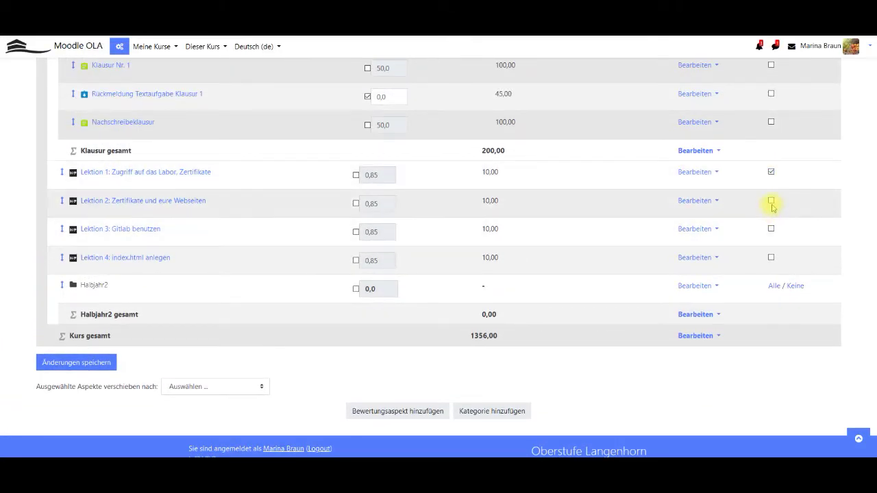
pyautogui.click(770, 202)
pyautogui.click(771, 230)
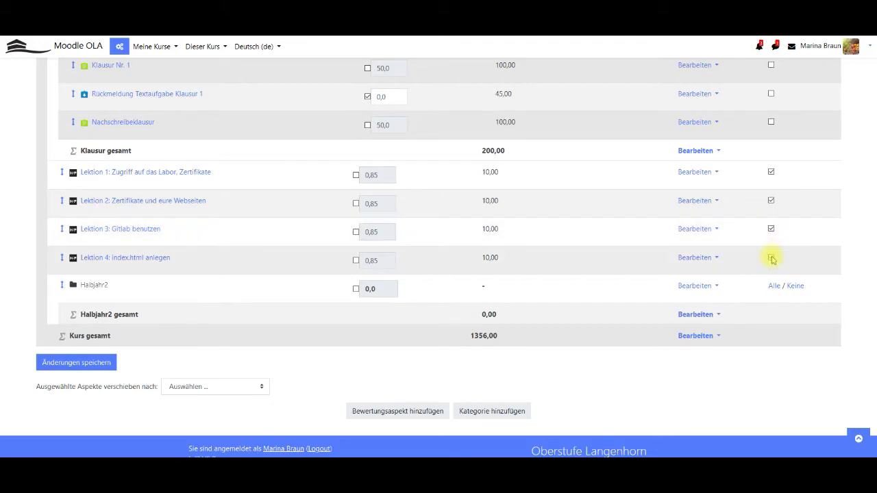
pyautogui.click(771, 259)
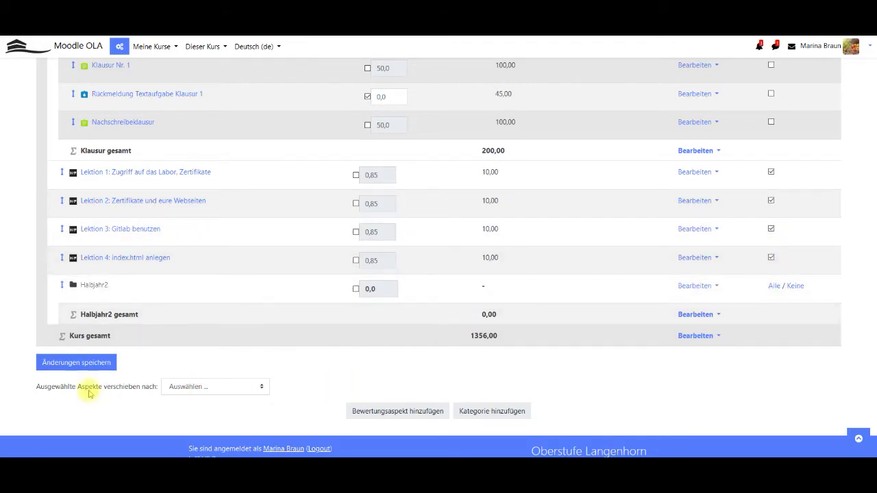
# Step: Move the selected grade items into the Halbjahr2 category and return to the gradebook setup
pyautogui.click(209, 386)
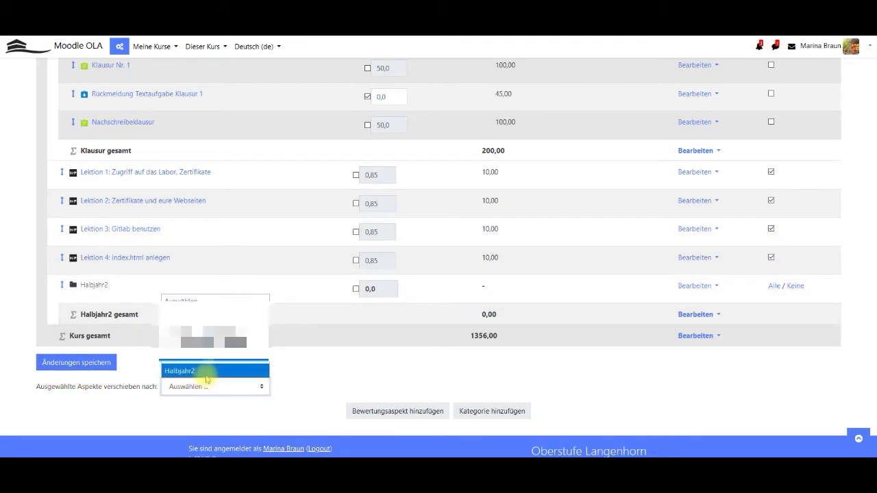
pyautogui.click(206, 372)
pyautogui.click(442, 200)
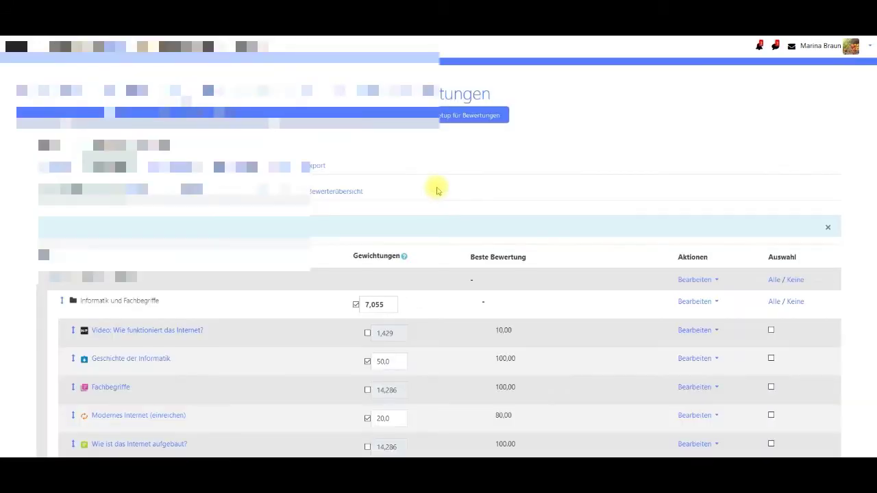
pyautogui.scroll(-5, 258, 185)
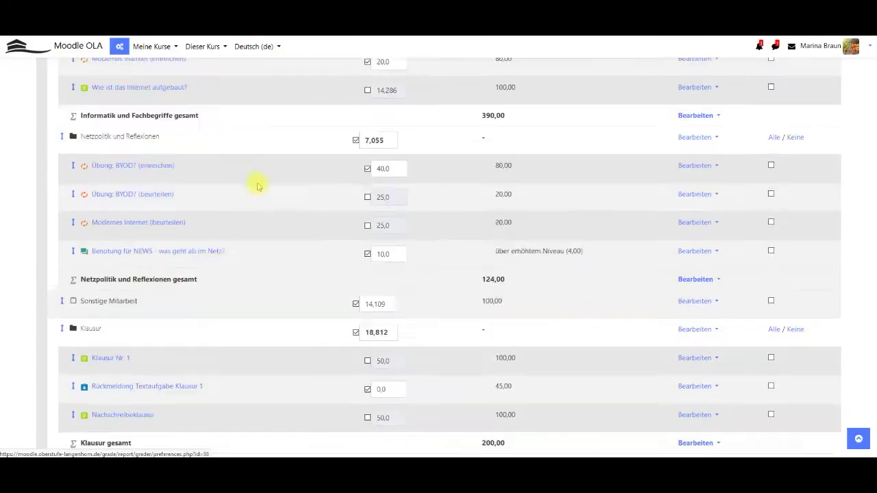
# Step: Examine the grade items in the Halbjahr2 category and the weight settings of the Klausur category
pyautogui.scroll(-6, 257, 185)
pyautogui.scroll(1, 191, 165)
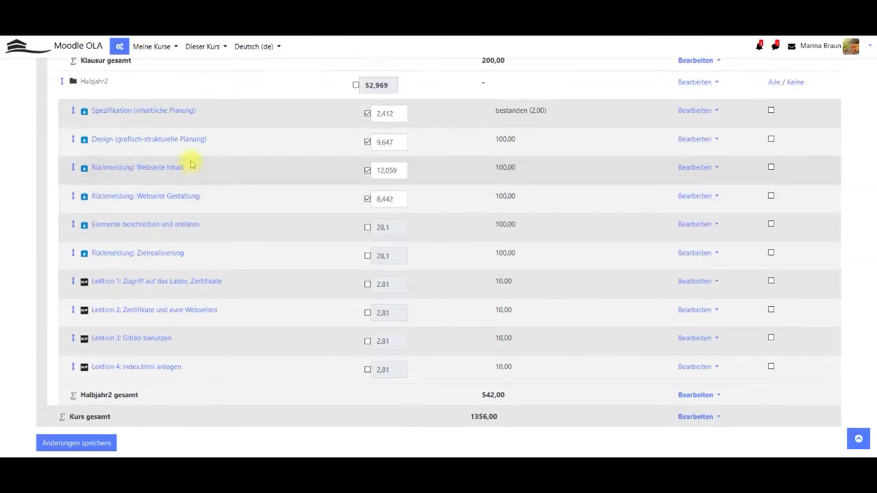
pyautogui.scroll(1, 191, 164)
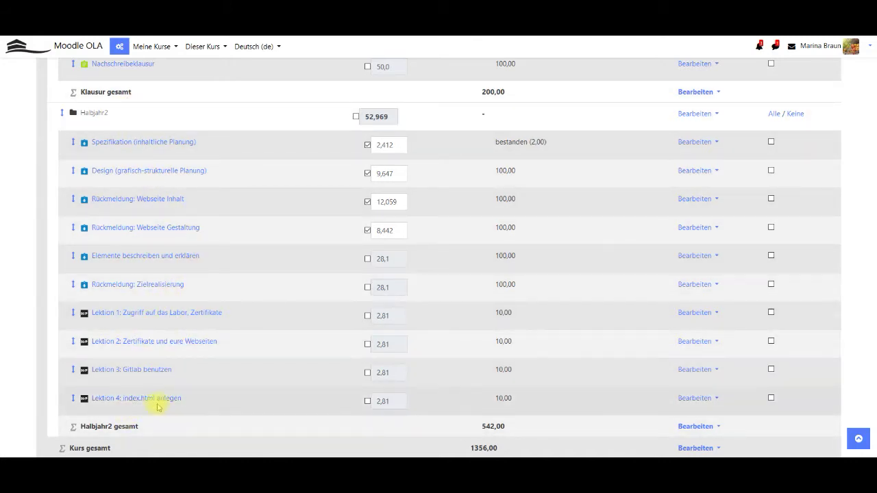
pyautogui.scroll(2, 261, 350)
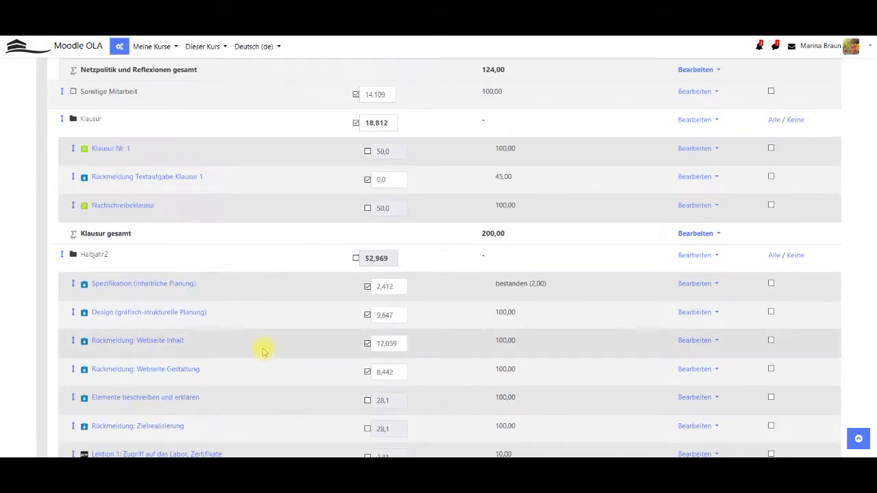
pyautogui.scroll(2, 264, 351)
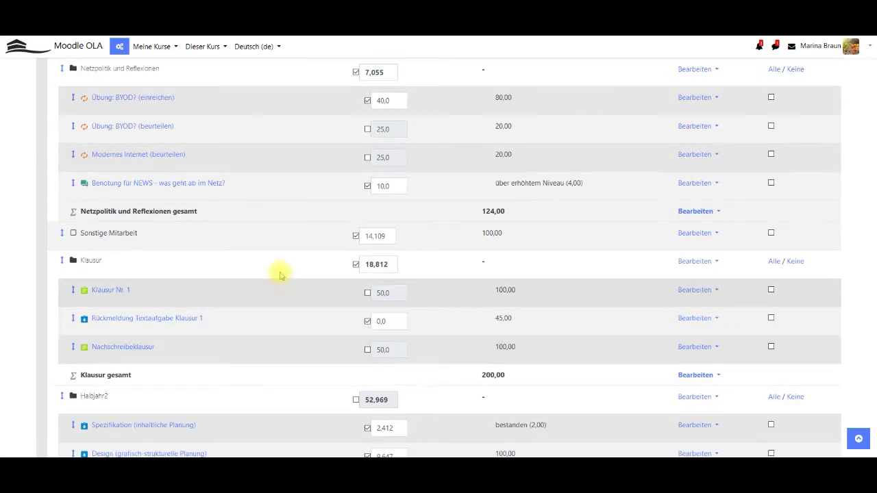
pyautogui.click(375, 264)
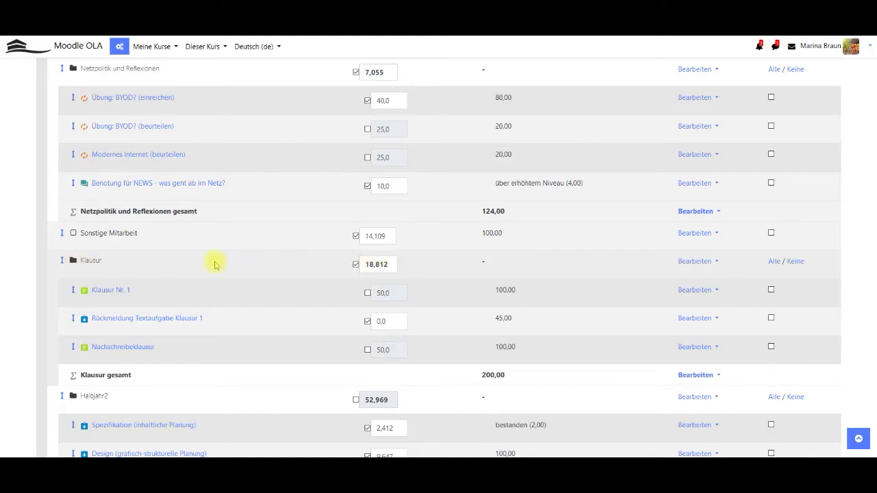
pyautogui.click(356, 264)
# Step: Review the weights of Informatik und Fachbegriffe, Netzpolitik und Reflexionen and Sonstige Mitarbeit, and compare them with the Halbjahr2 items
pyautogui.scroll(5, 393, 264)
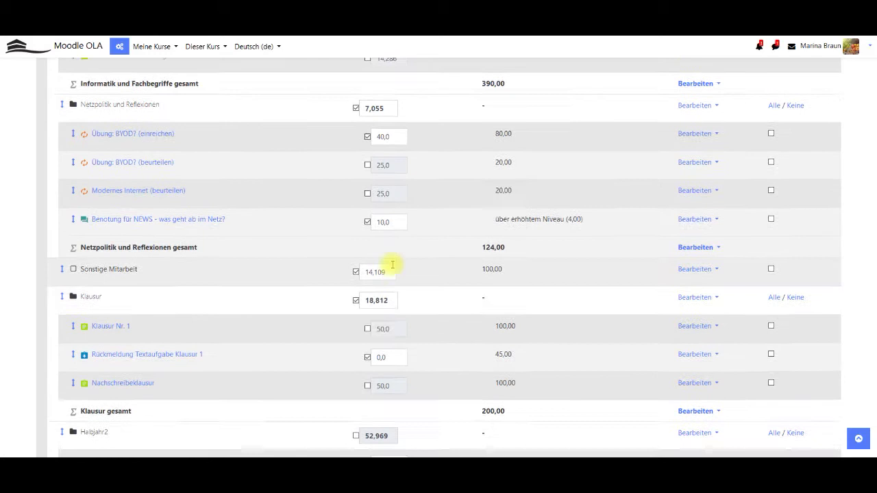
pyautogui.scroll(5, 393, 265)
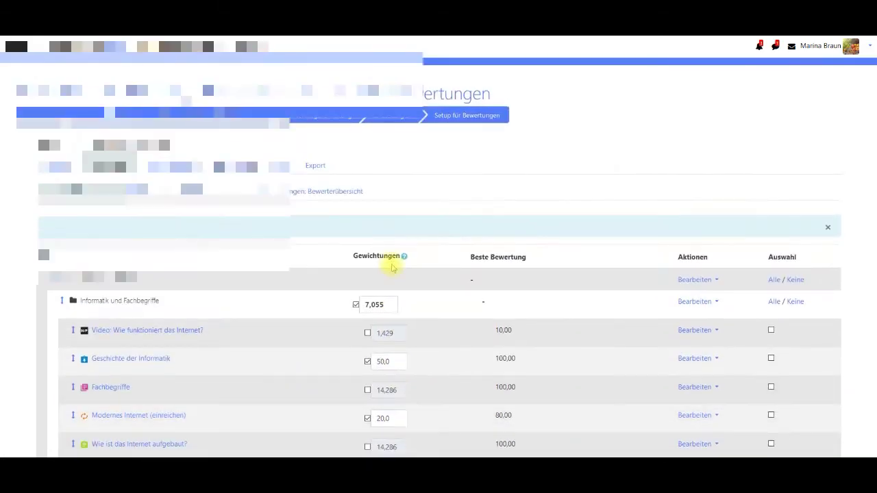
pyautogui.scroll(-2, 366, 242)
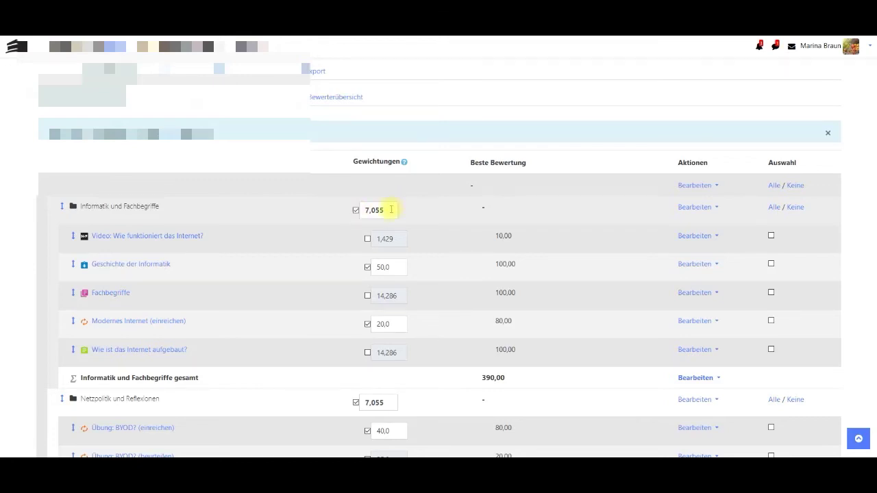
pyautogui.scroll(-4, 389, 211)
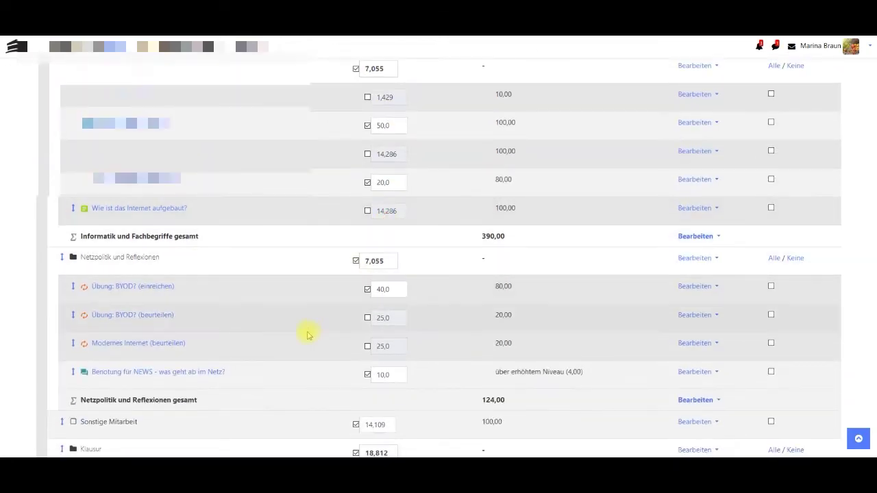
pyautogui.scroll(-8, 308, 335)
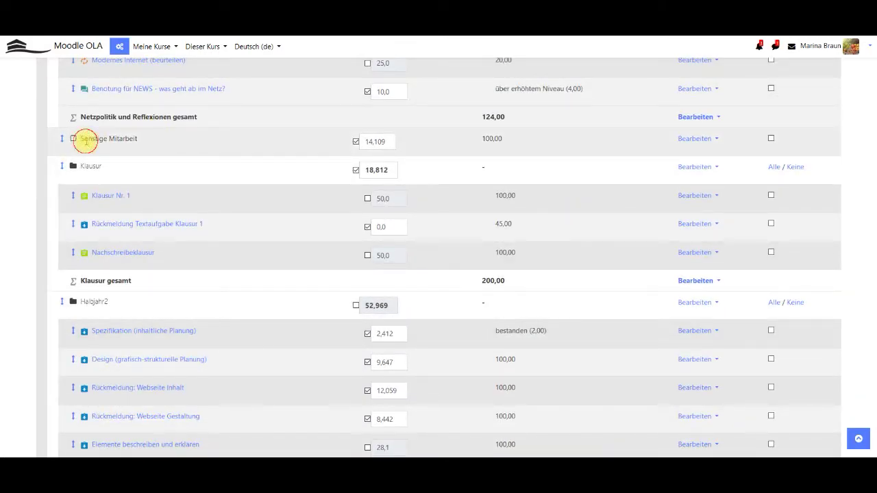
pyautogui.moveTo(84, 140); pyautogui.dragTo(155, 141)
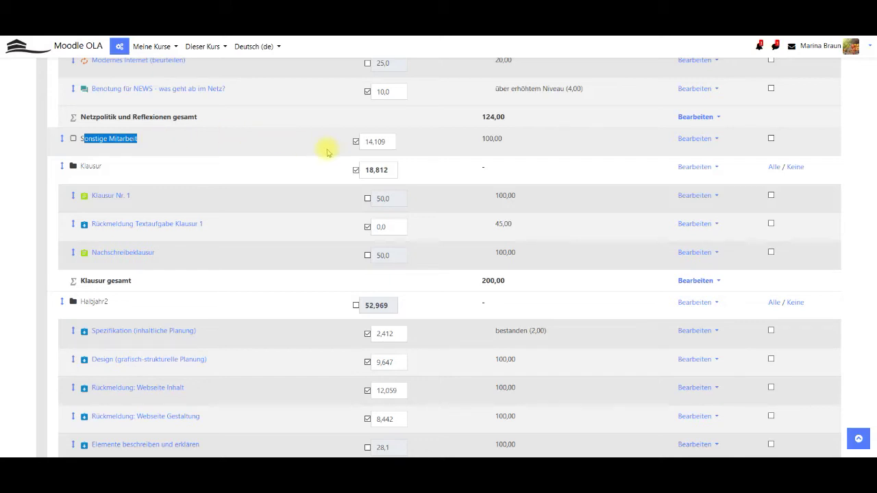
pyautogui.scroll(-2, 285, 191)
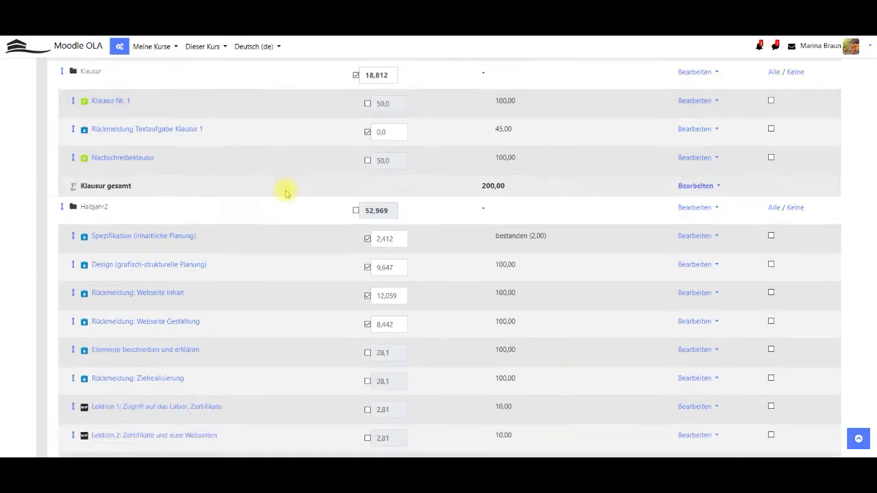
pyautogui.scroll(-1, 287, 194)
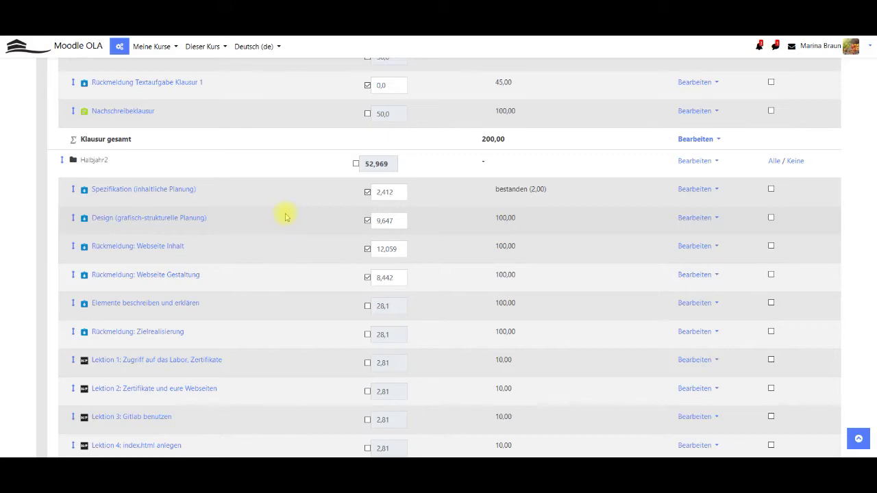
# Step: Start a new grade item and name it "sonstige Mitarbeit"
pyautogui.scroll(-4, 288, 247)
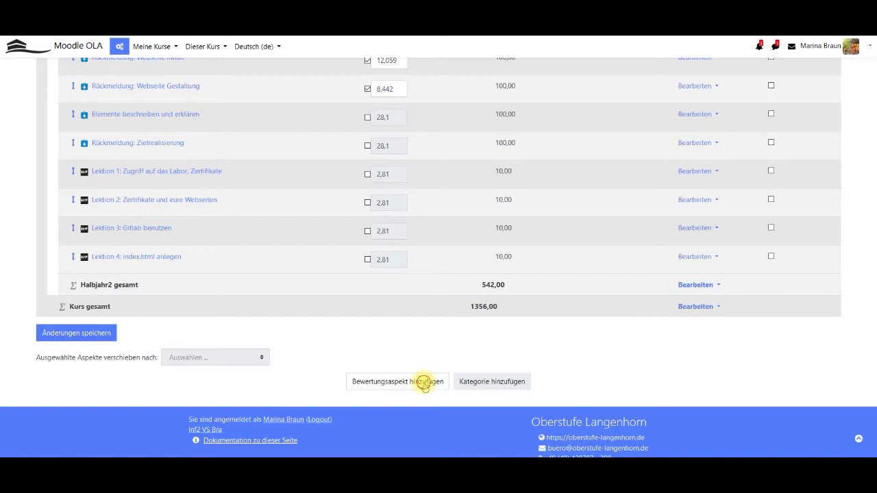
pyautogui.click(424, 383)
pyautogui.click(284, 176)
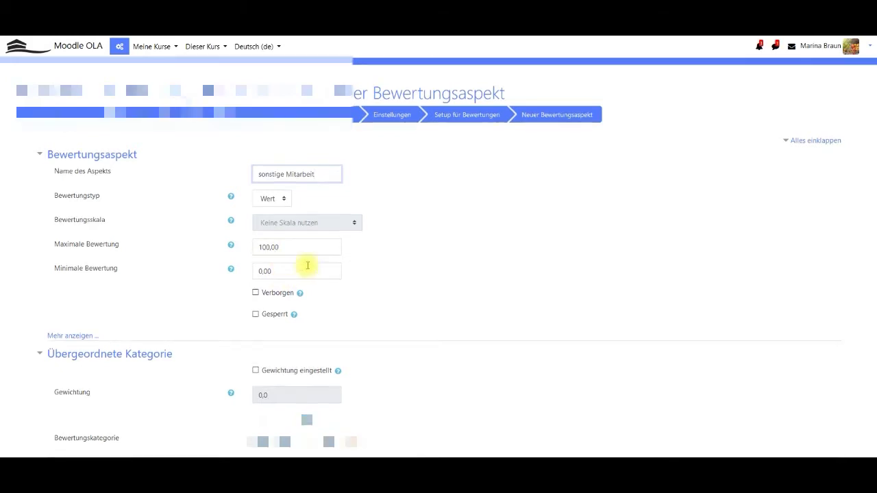
# Step: Assign the new grade item to the Halbjahr2 category, save it and return to the gradebook setup
pyautogui.scroll(-1, 309, 267)
pyautogui.scroll(-2, 297, 268)
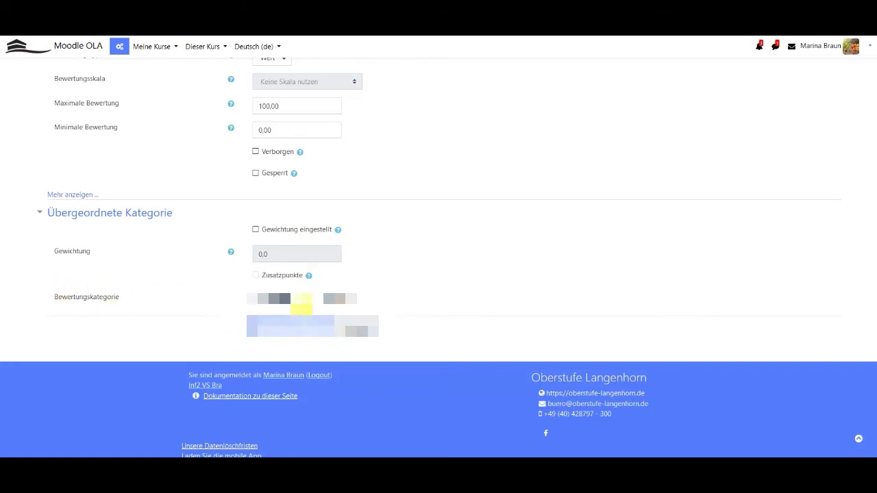
pyautogui.click(303, 299)
pyautogui.click(294, 373)
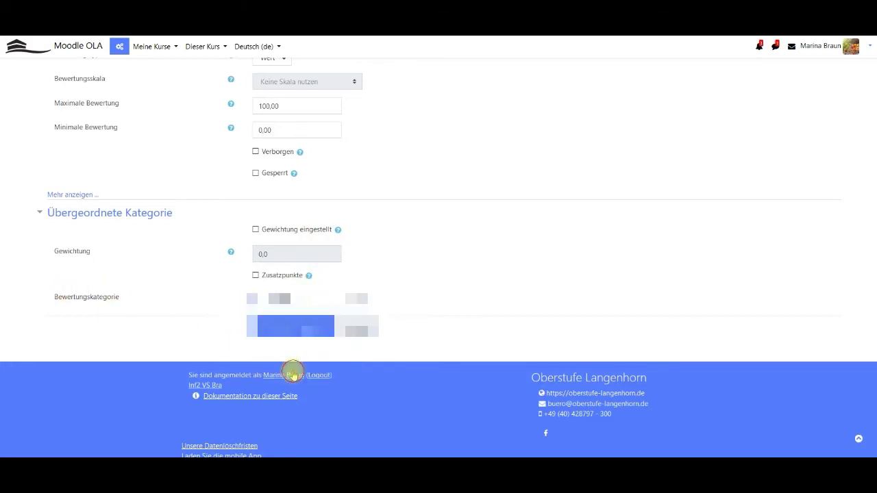
pyautogui.click(306, 327)
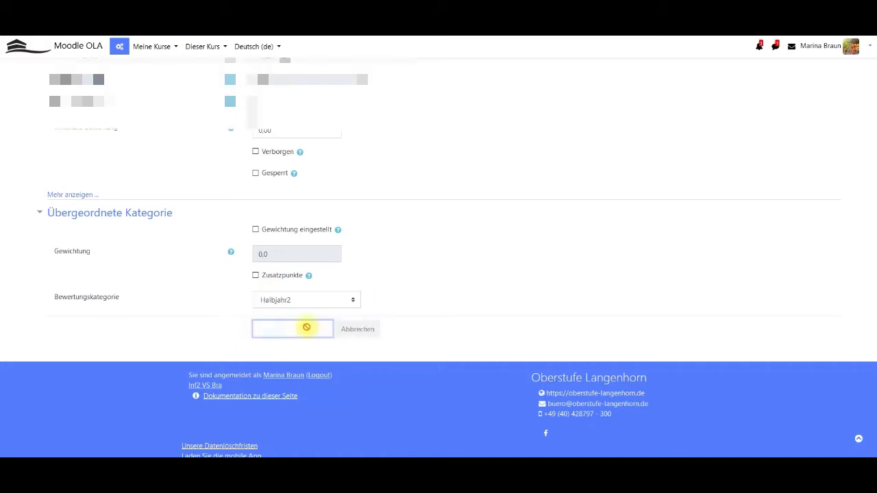
pyautogui.click(439, 196)
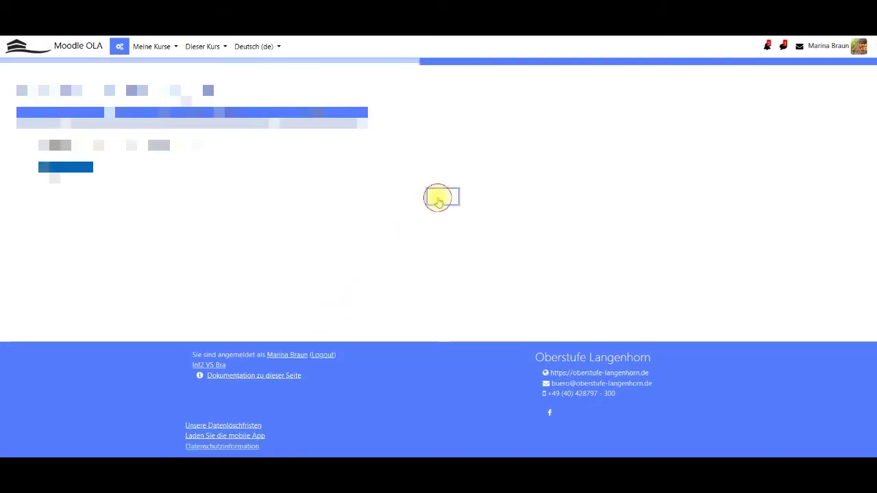
# Step: Check the new item's place in Halbjahr2 and inspect the available actions for Rückmeldung Textaufgabe Klausur 1
pyautogui.scroll(-10, 421, 270)
pyautogui.scroll(-5, 403, 289)
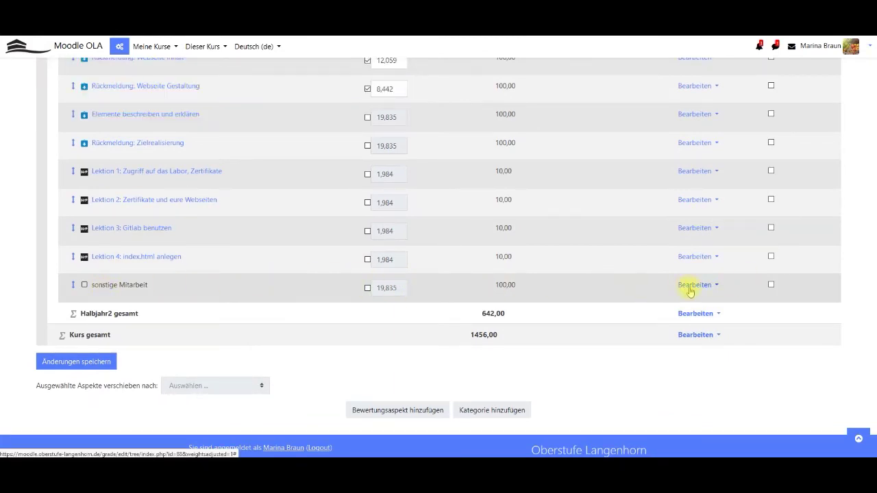
pyautogui.scroll(15, 473, 278)
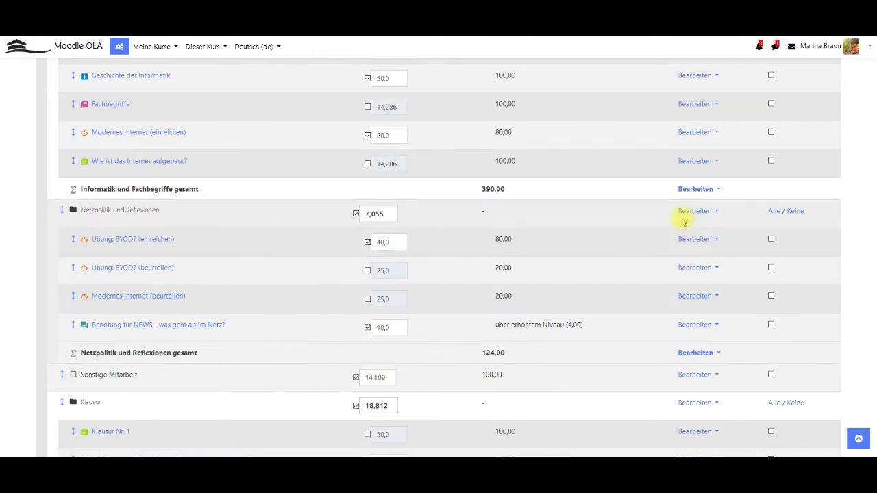
pyautogui.scroll(-3, 682, 222)
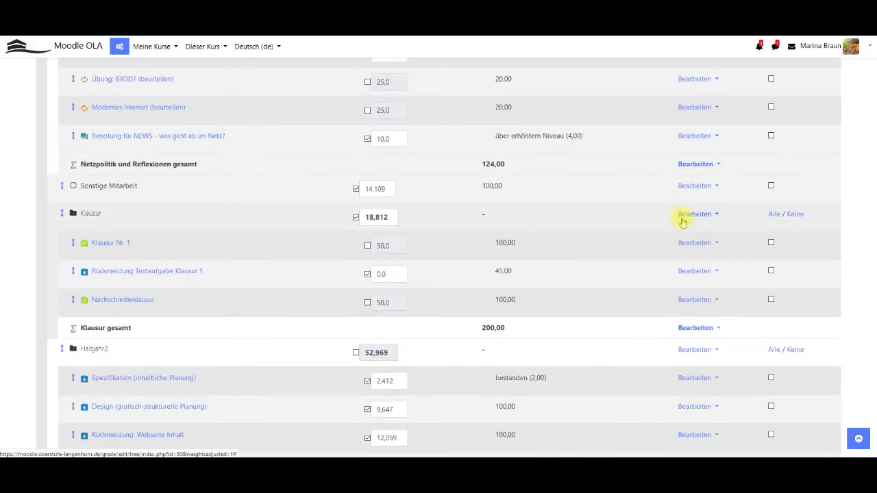
pyautogui.click(695, 271)
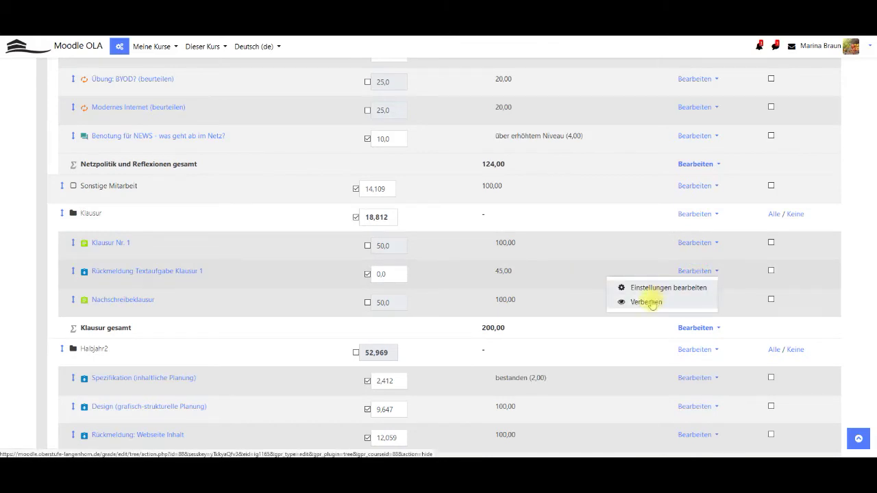
pyautogui.click(541, 272)
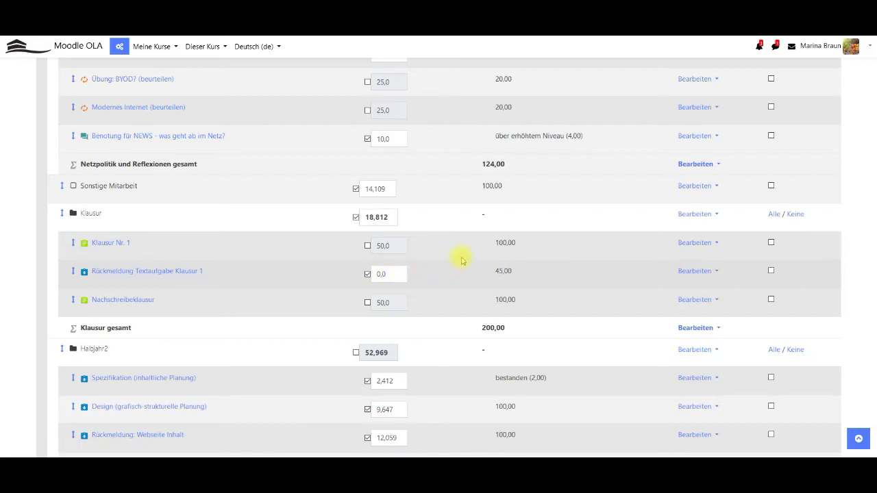
pyautogui.scroll(-7, 469, 255)
pyautogui.scroll(8, 473, 252)
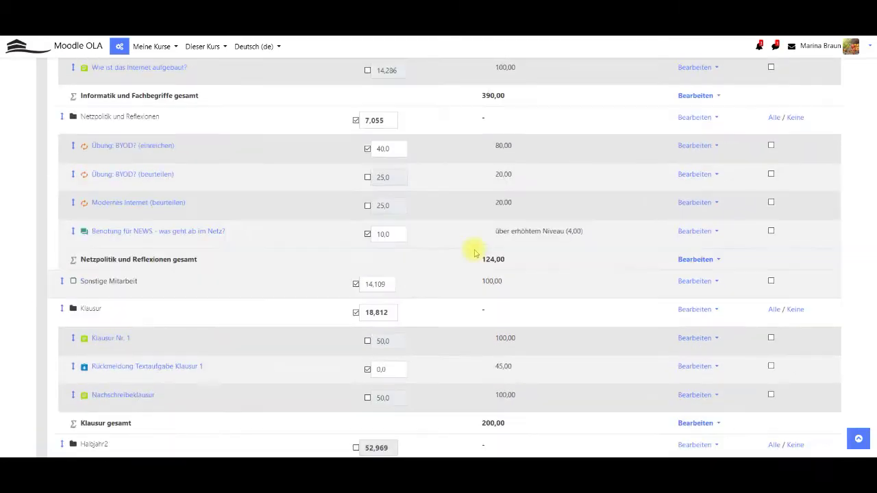
# Step: Open the grader report (Bewerterübersicht) and look through the participants' course grades
pyautogui.scroll(6, 473, 252)
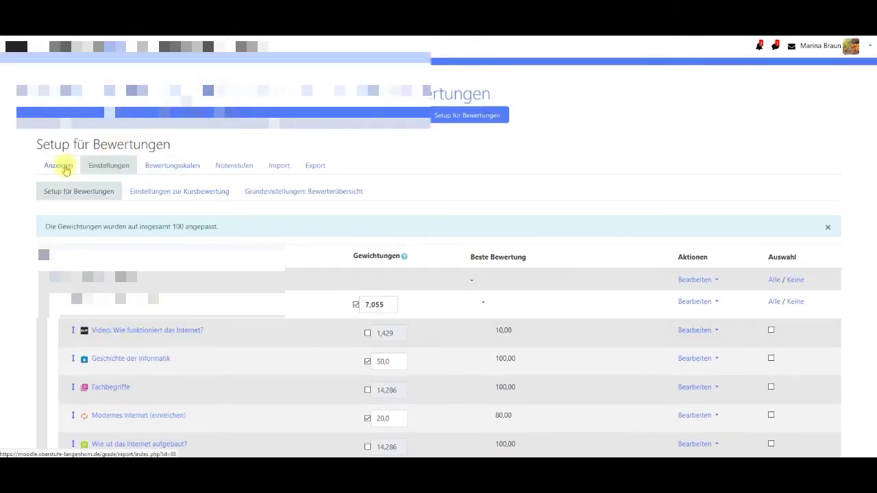
pyautogui.click(60, 167)
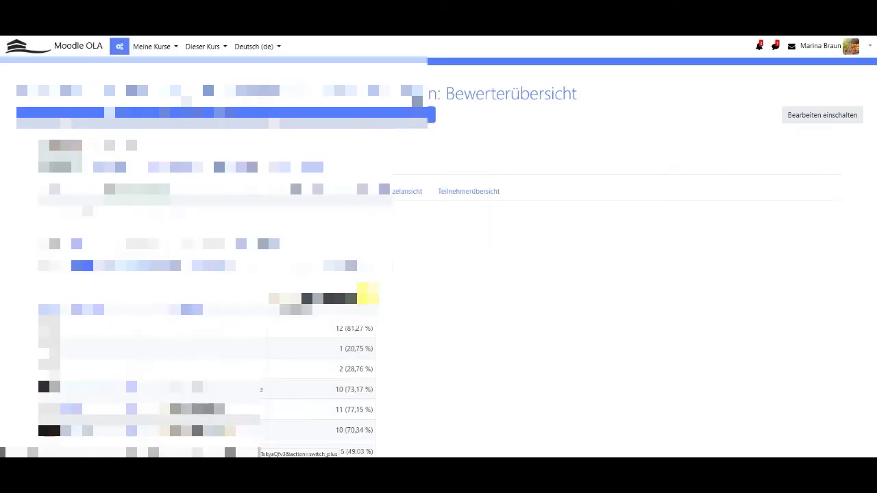
pyautogui.scroll(-5, 451, 259)
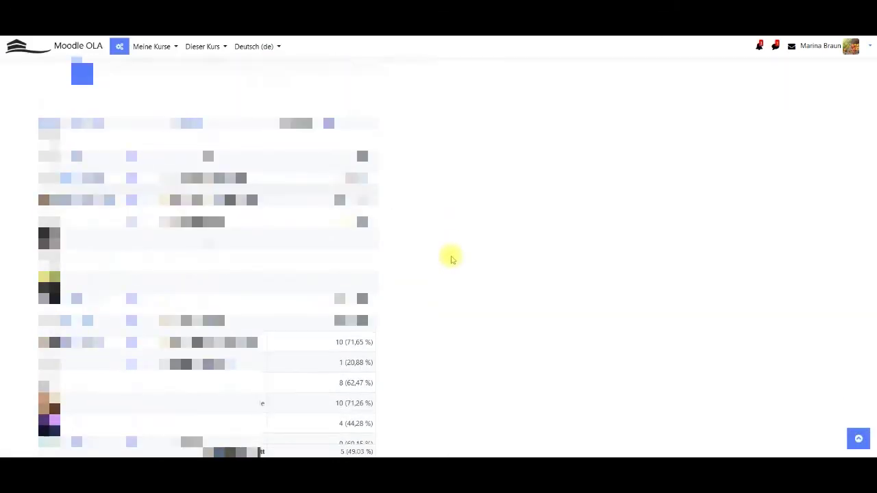
pyautogui.scroll(-3, 452, 259)
pyautogui.scroll(4, 451, 259)
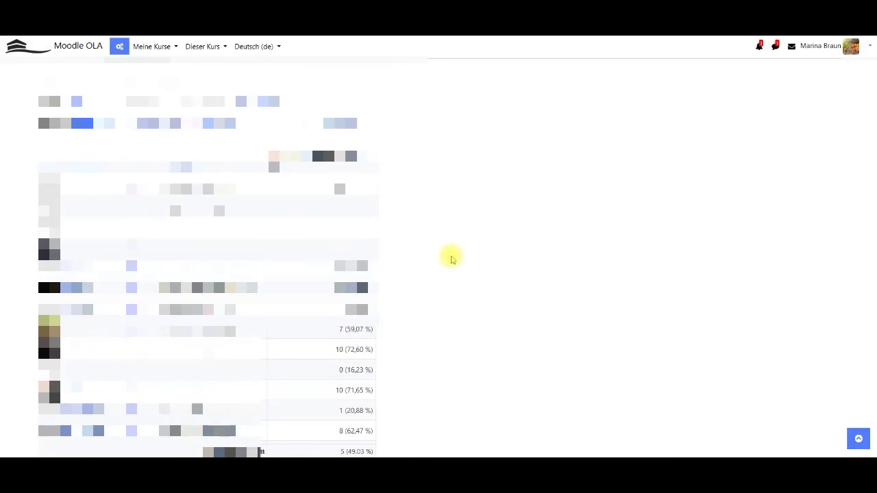
pyautogui.scroll(5, 452, 259)
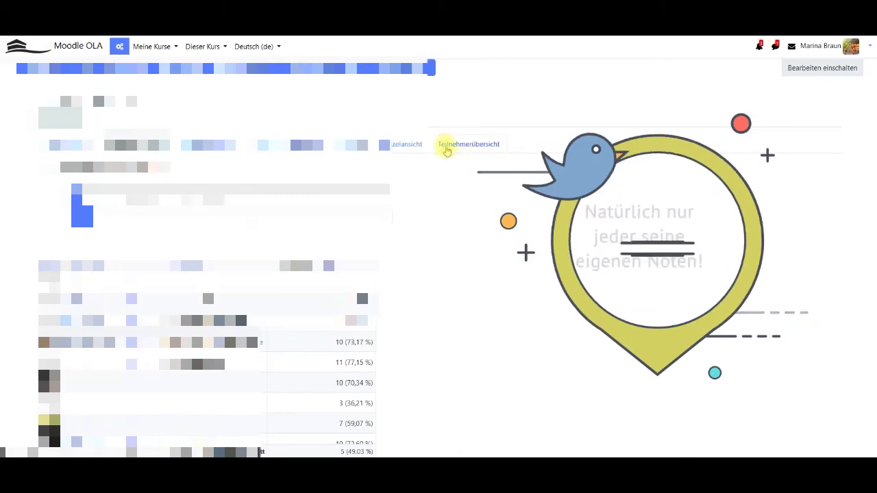
# Step: Open the Teilnehmerübersicht for one participant and review the grades in every category down to the course total
pyautogui.click(456, 148)
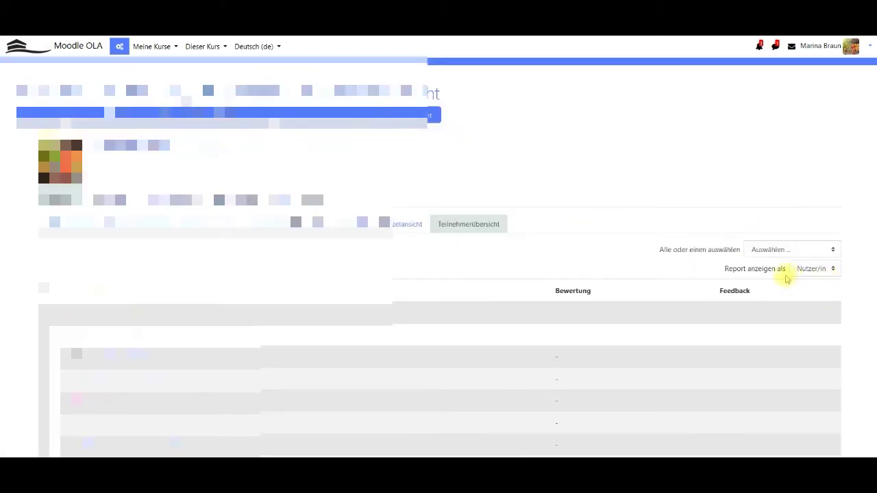
pyautogui.click(807, 251)
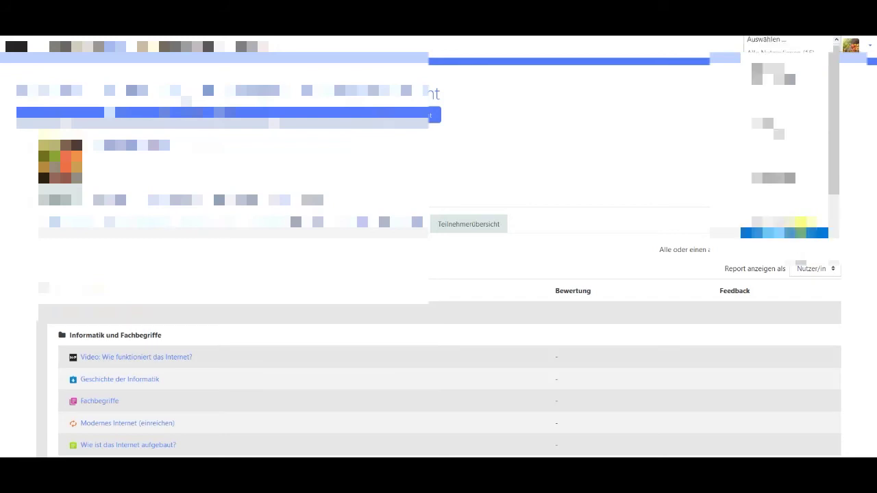
pyautogui.click(795, 205)
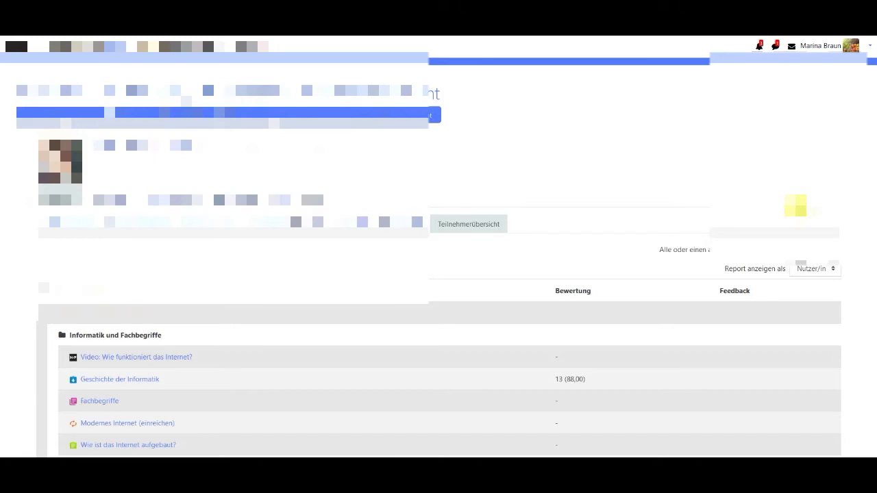
pyautogui.scroll(-5, 795, 205)
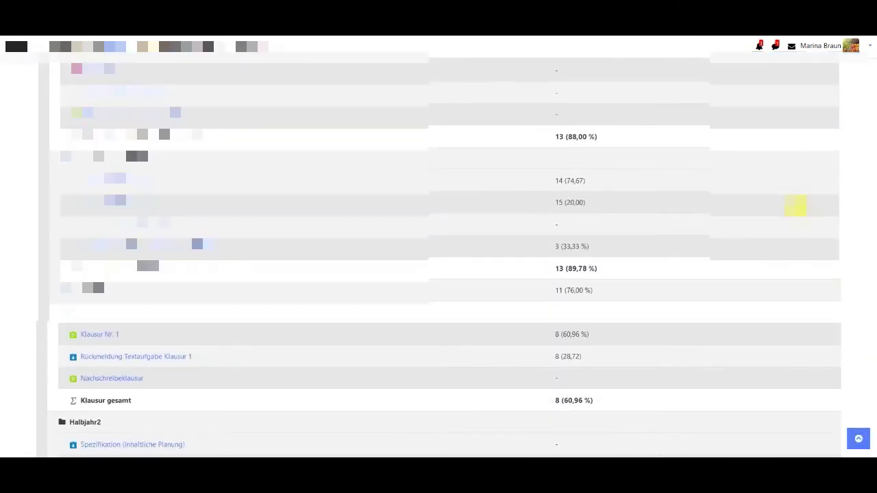
pyautogui.scroll(-4, 795, 205)
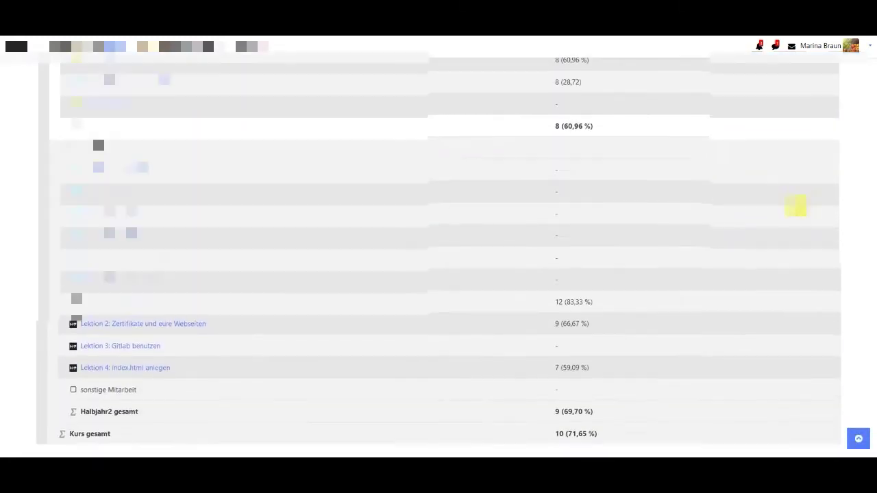
# Step: Check the Halbjahr2 and course totals in the participant's grade report, and return to the gradebook setup
pyautogui.scroll(-2, 796, 204)
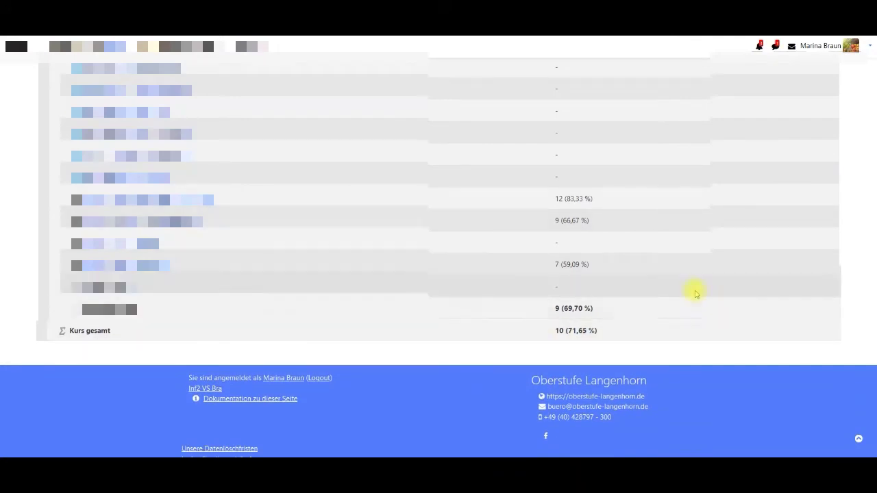
pyautogui.scroll(2, 693, 290)
pyautogui.scroll(15, 695, 291)
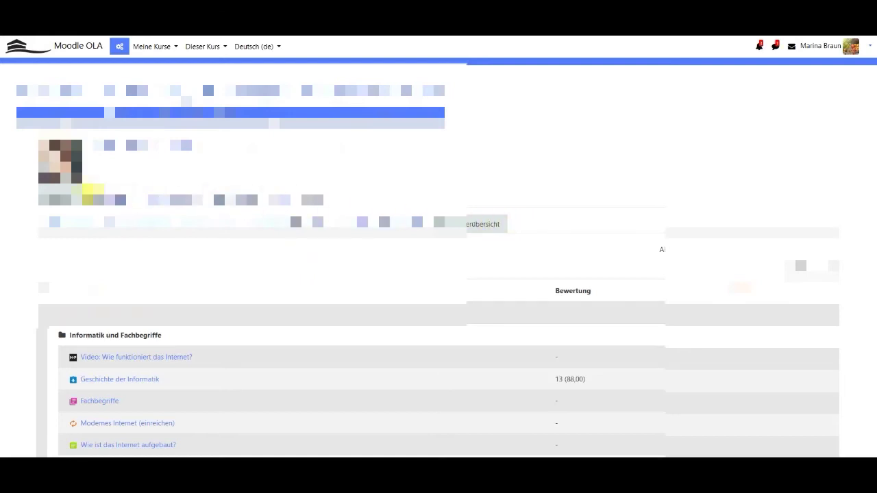
pyautogui.click(109, 193)
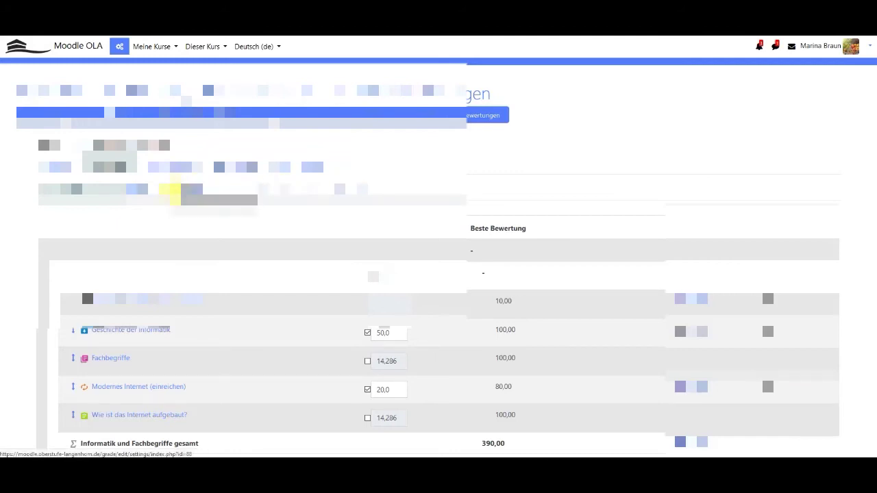
# Step: Inspect the course grade settings and the Bewerterübersicht preferences, and return to the course grade settings
pyautogui.click(214, 195)
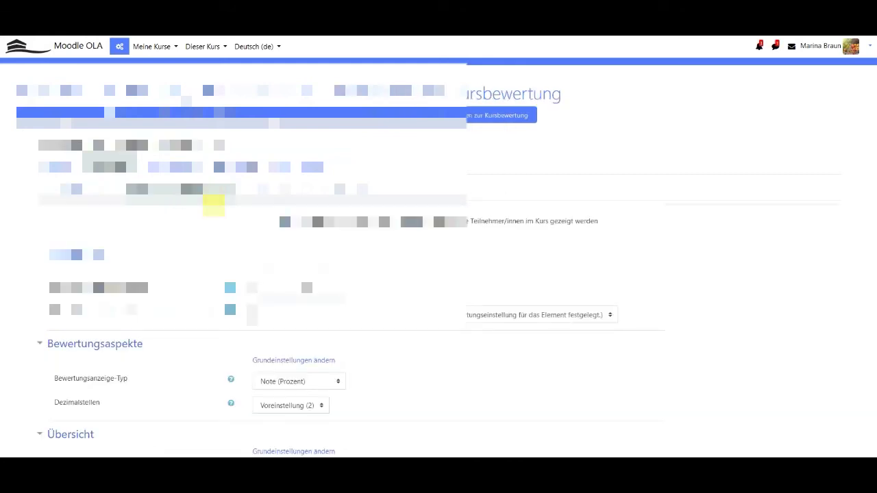
pyautogui.click(269, 195)
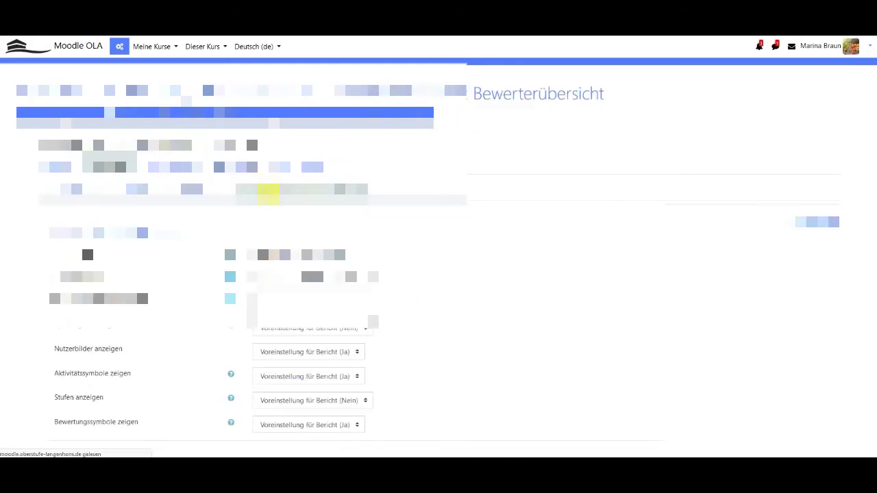
pyautogui.click(170, 195)
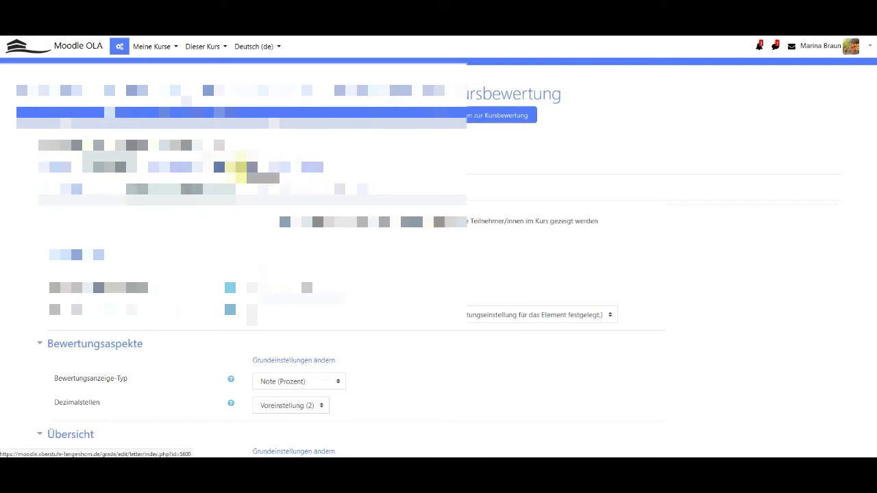
# Step: Open the course's Notenstufen and review the highest and lowest percentages assigned to each Note
pyautogui.click(238, 170)
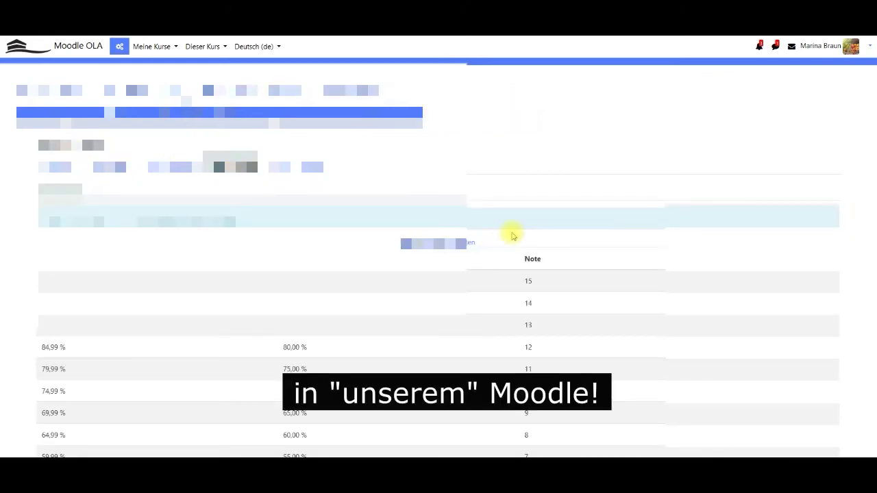
pyautogui.scroll(-2, 513, 235)
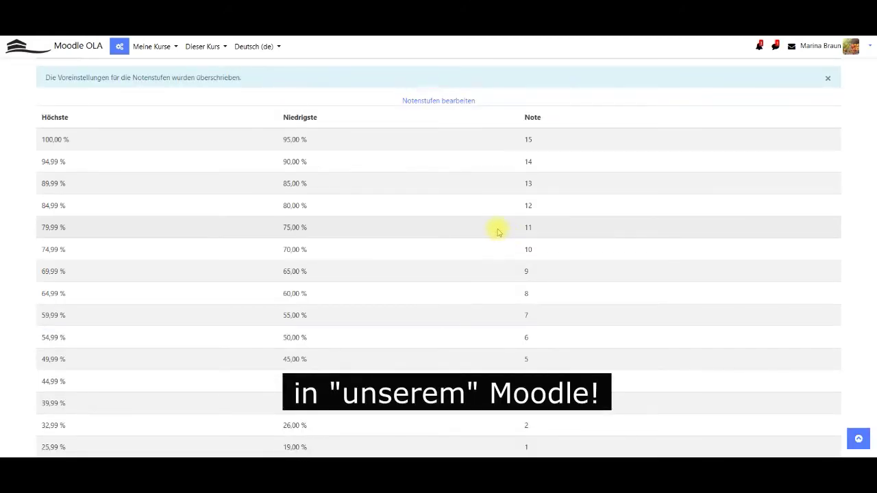